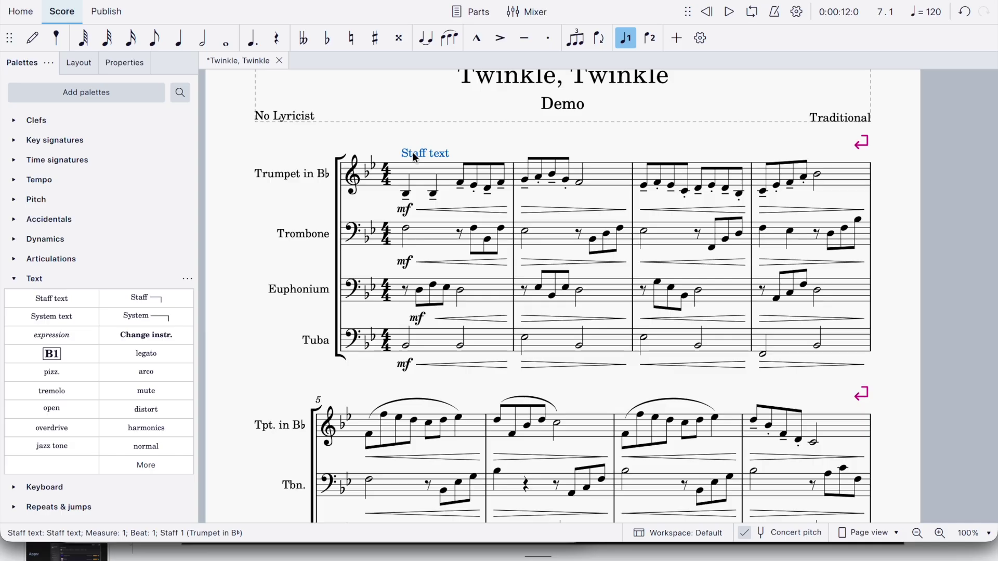
Replace the placeholder staff text above the trumpet's first measure with "Energetic!"
double_click(413, 153)
key("ctrl+a")
type("En")
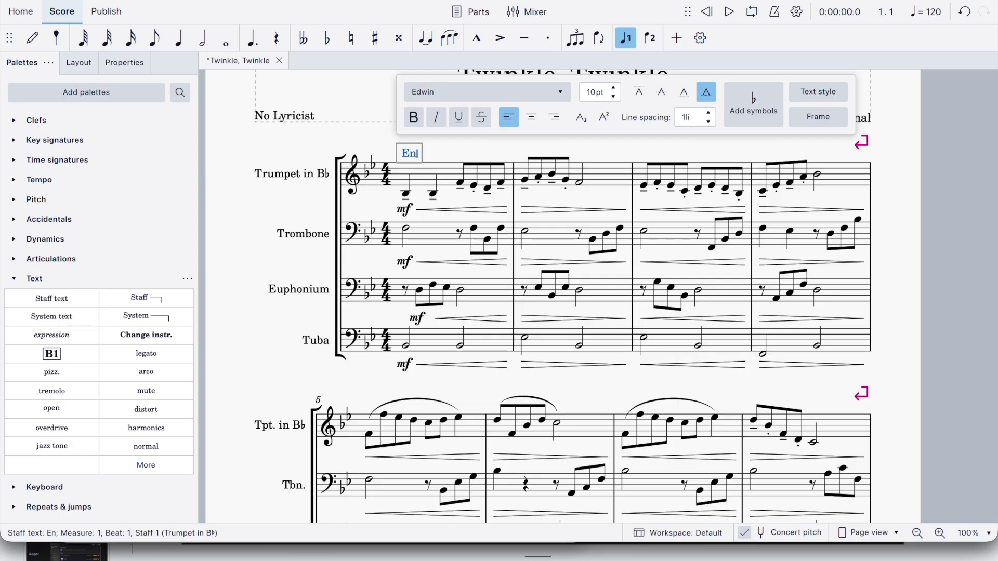
type("ergeti")
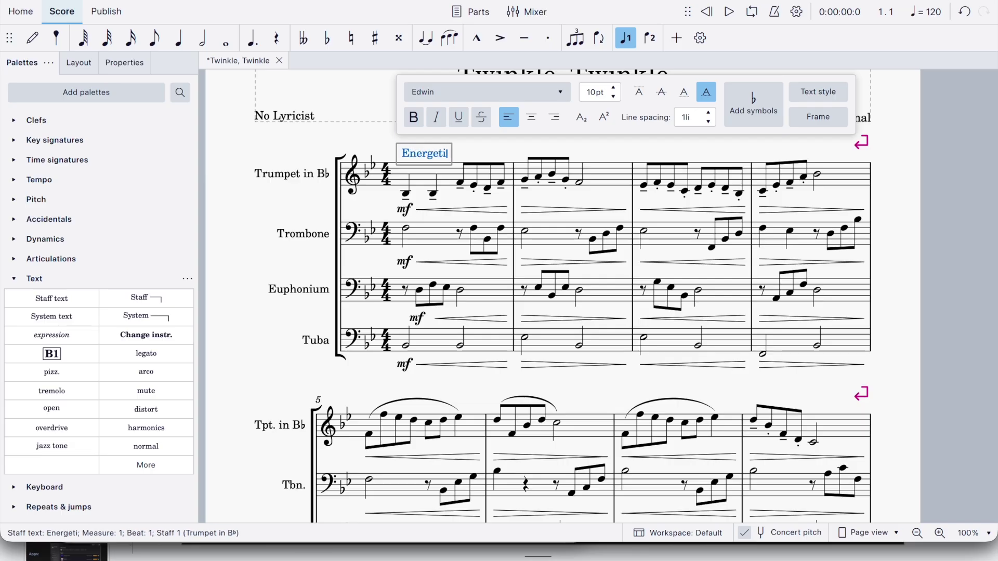
type("c!")
key("Escape")
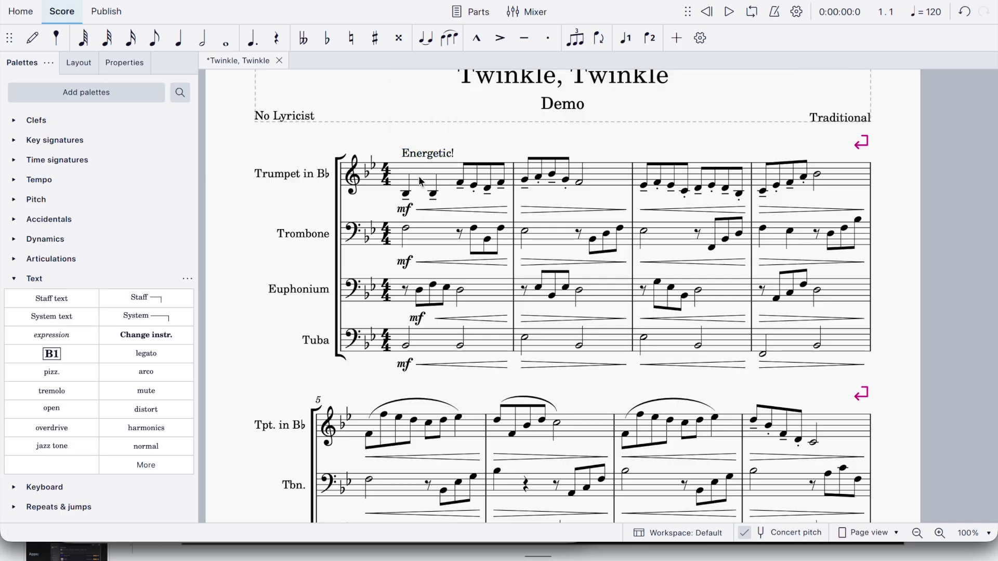
Add rehearsal marks at the start of measures 1, 5 and 9
left_click(422, 182)
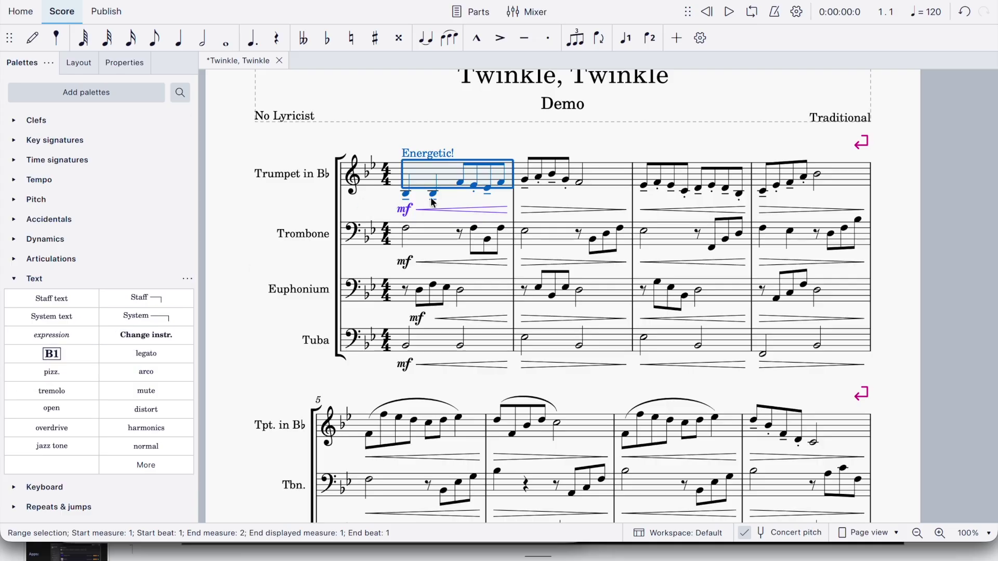
left_click(50, 352)
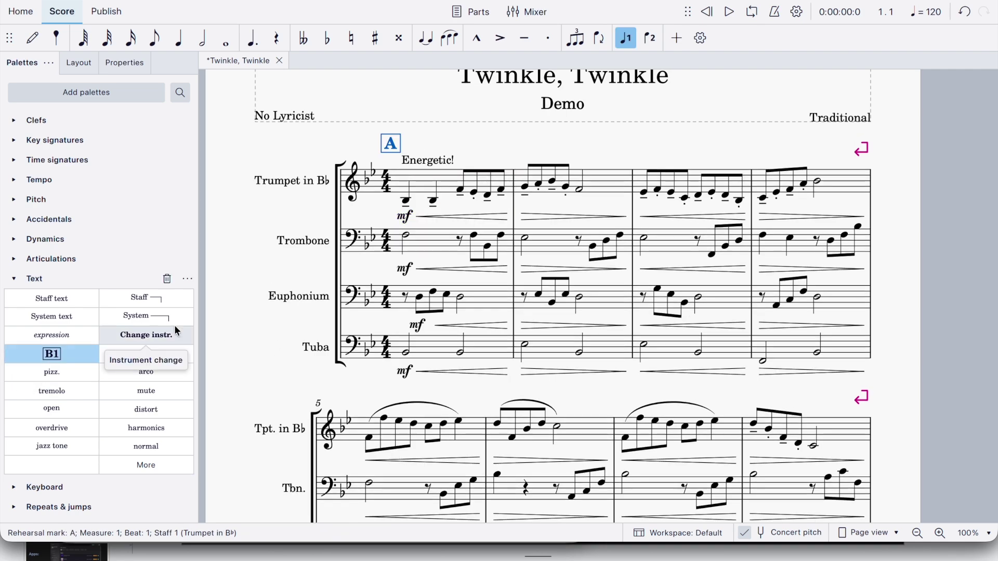
scroll(548, 337, "down", 2)
scroll(546, 335, "down", 5)
left_click(357, 221)
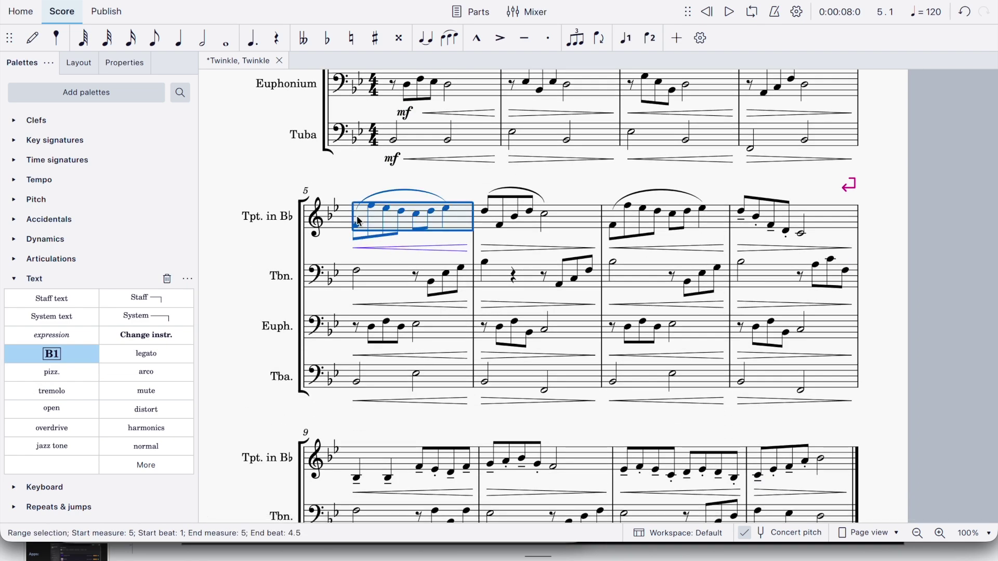
left_click(57, 356)
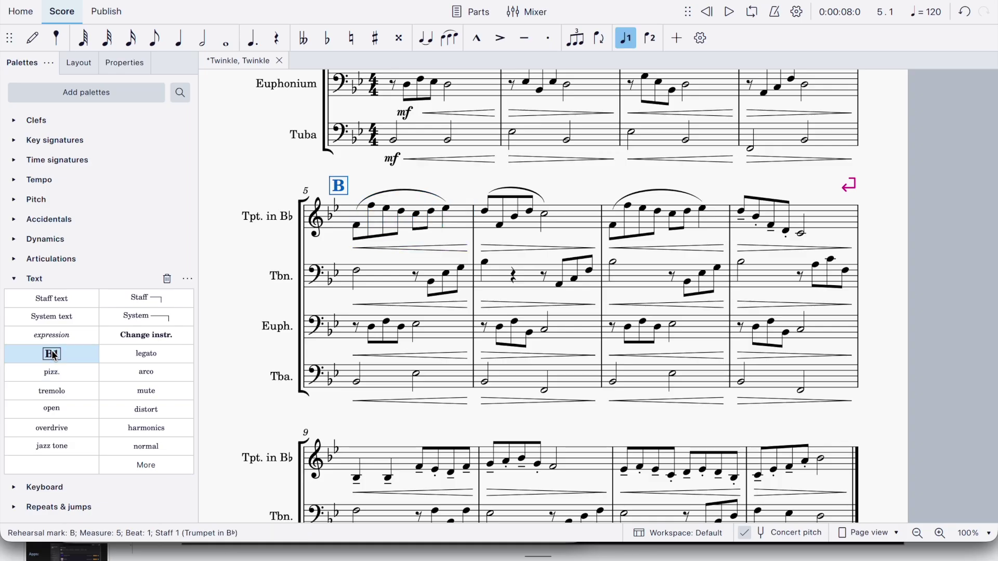
scroll(379, 271, "down", 5)
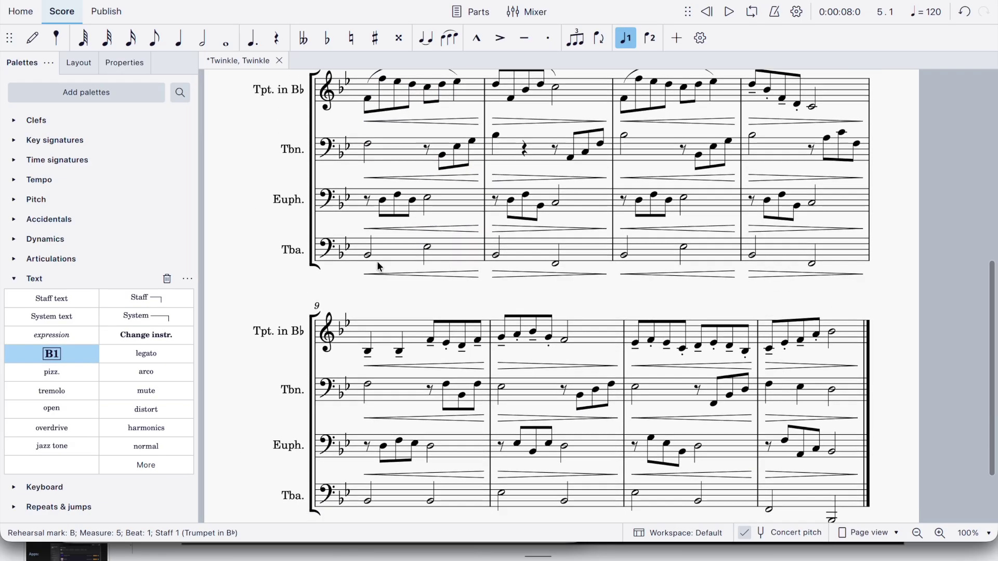
left_click(376, 261)
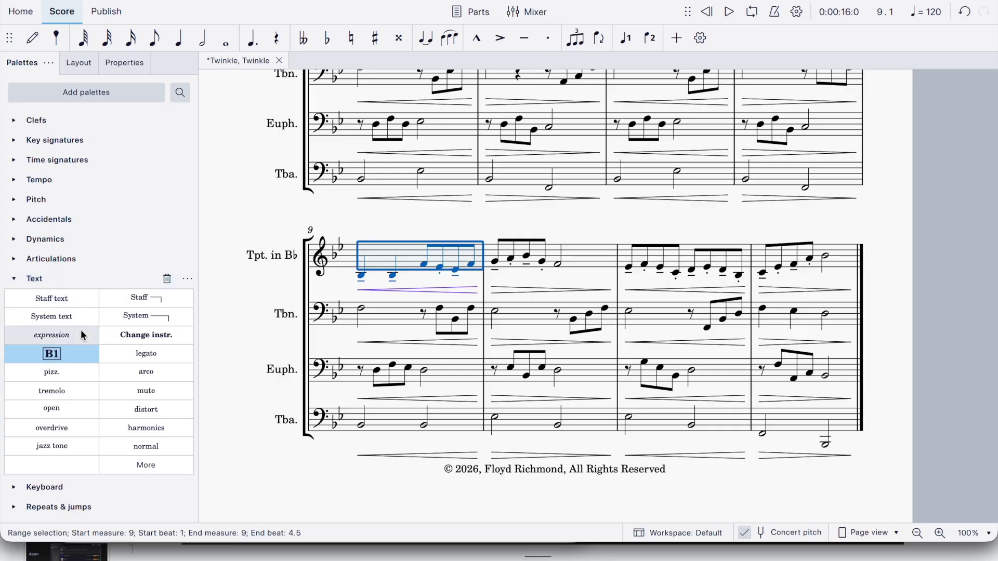
left_click(55, 356)
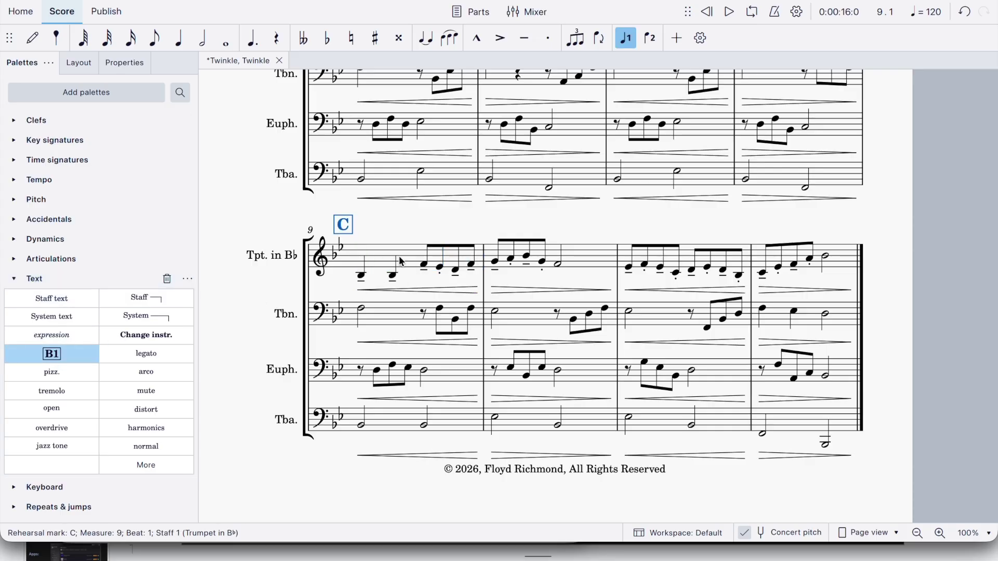
Look over the rehearsal marks and markings in the score from the first system to measure 9
scroll(428, 303, "up", 5)
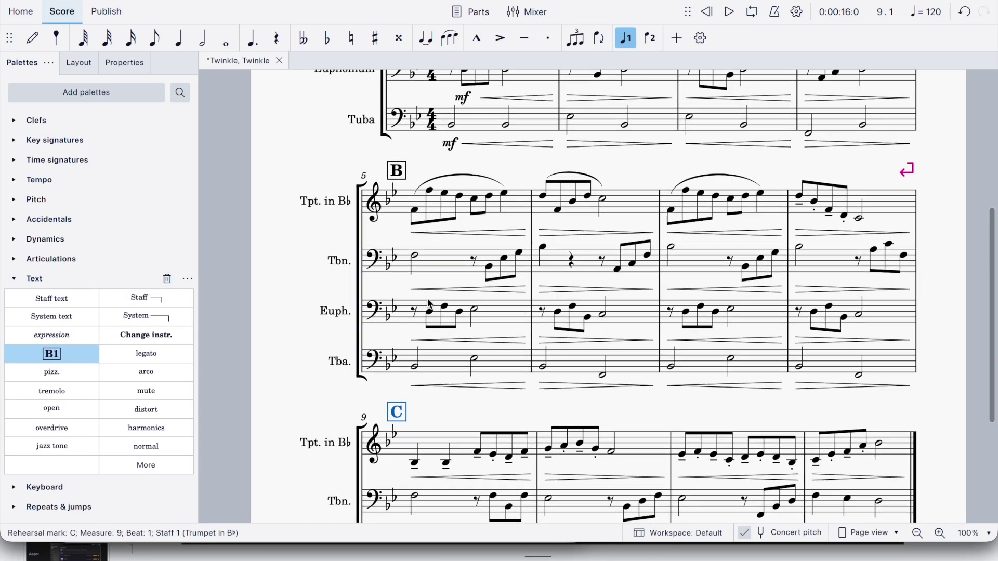
scroll(427, 303, "up", 3)
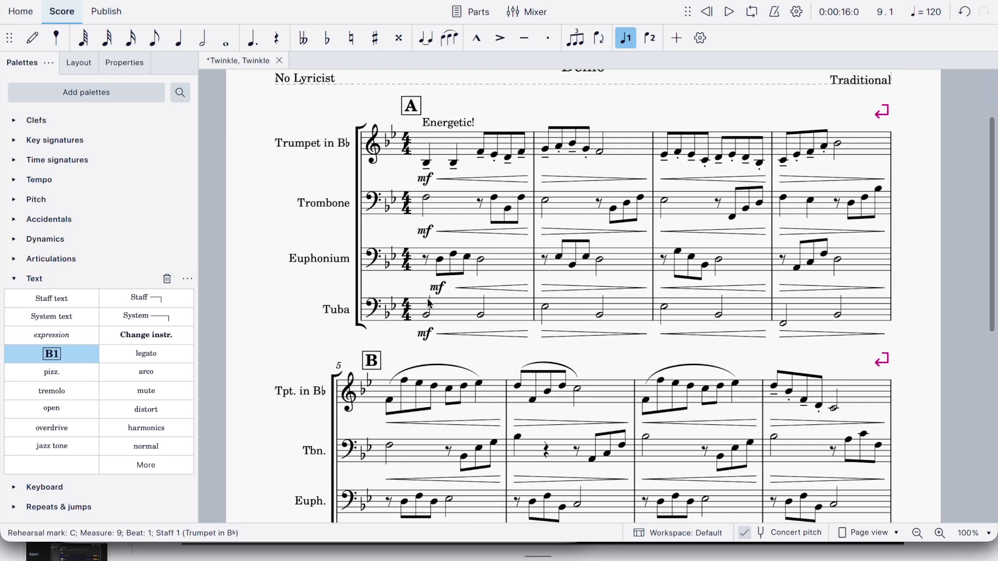
scroll(428, 303, "up", 2)
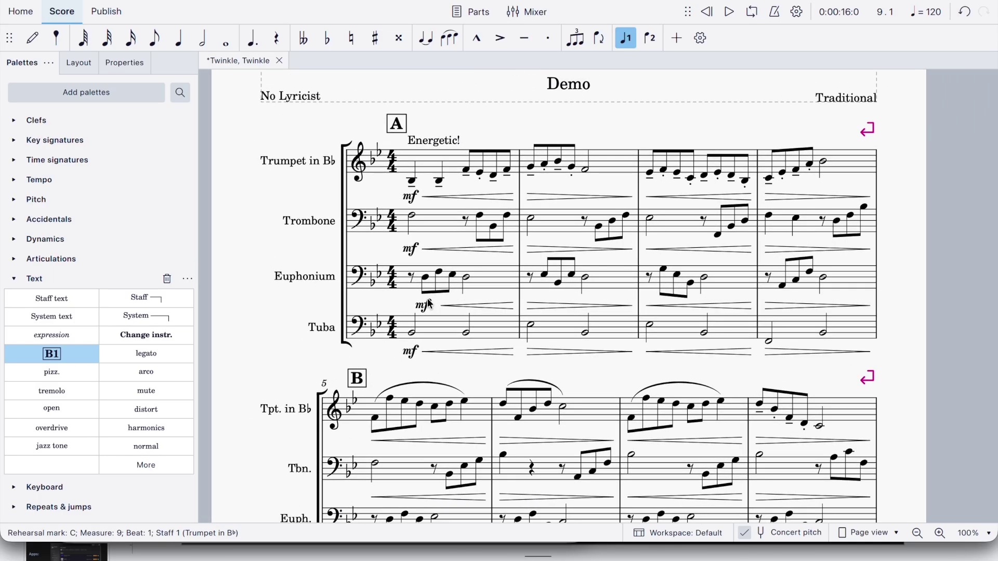
scroll(427, 303, "down", 1)
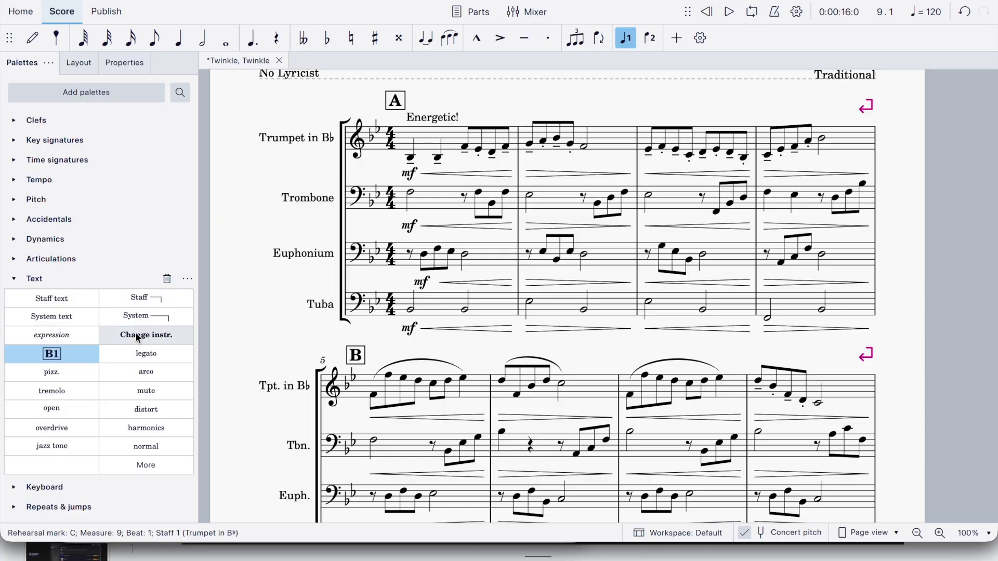
left_click(26, 282)
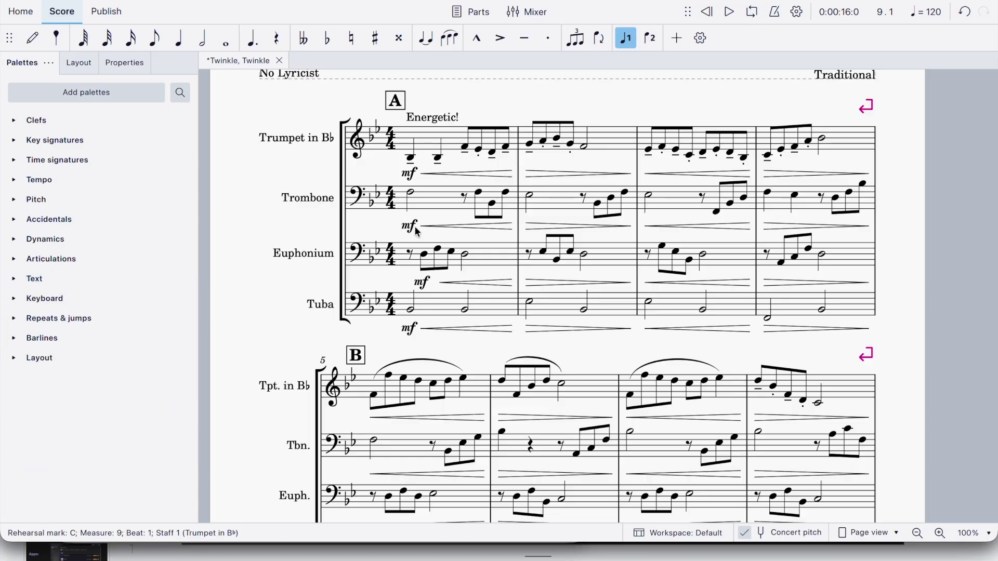
scroll(423, 229, "up", 2)
scroll(422, 230, "down", 3)
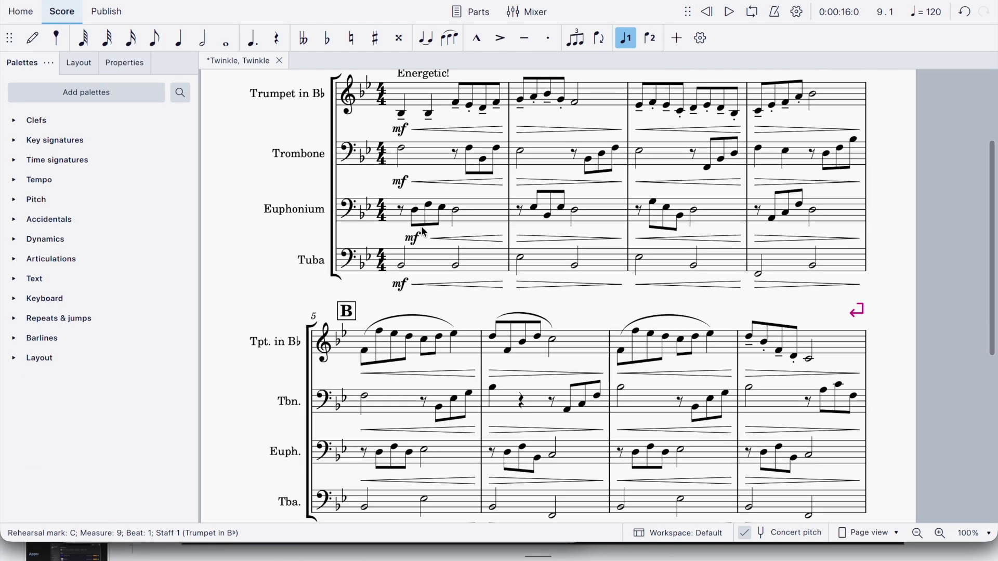
scroll(423, 232, "up", 1)
scroll(421, 226, "down", 5)
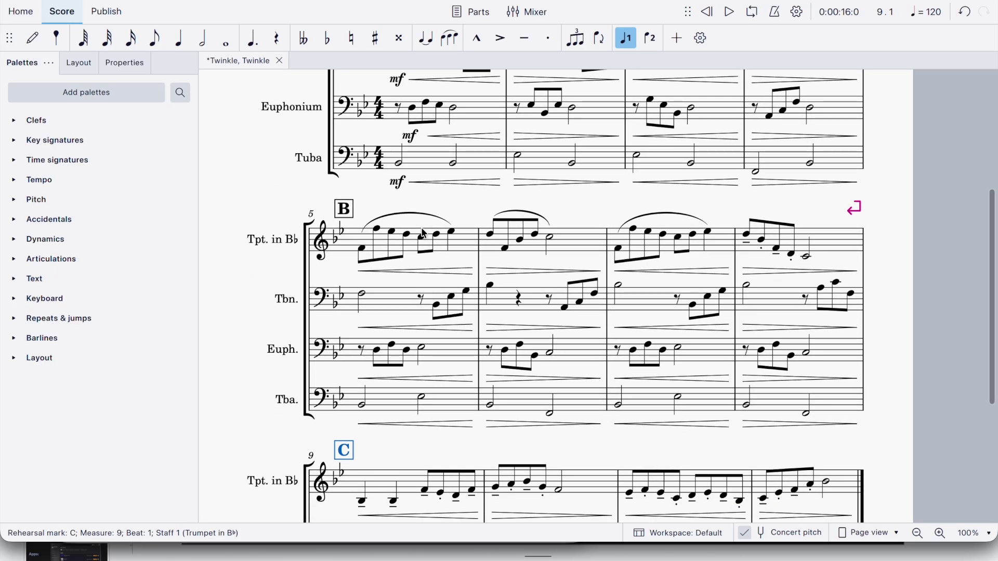
Apply a tenor clef to the trombone part in measures 5 to 8 and undo the clef change
left_click(401, 305)
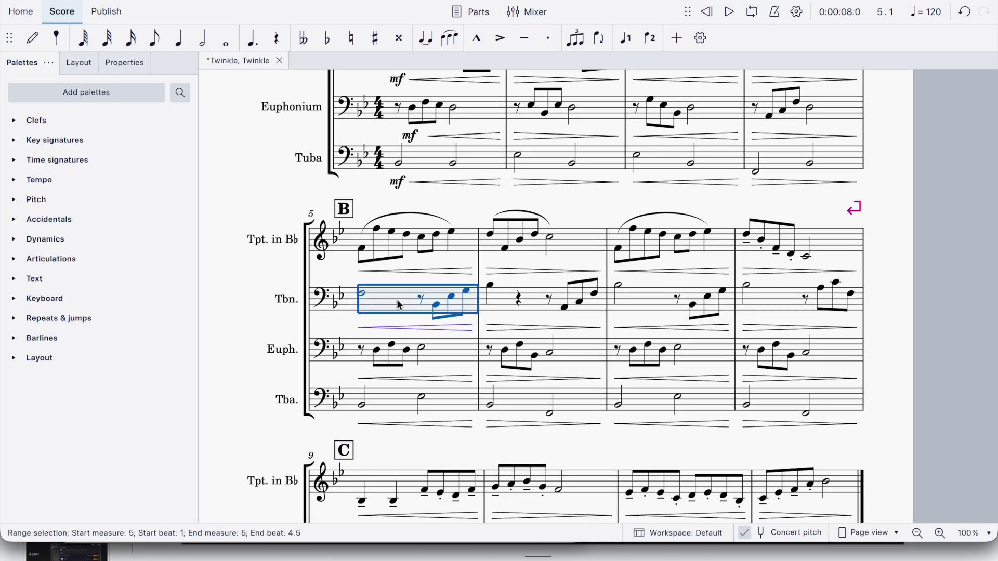
left_click(787, 305, "shift")
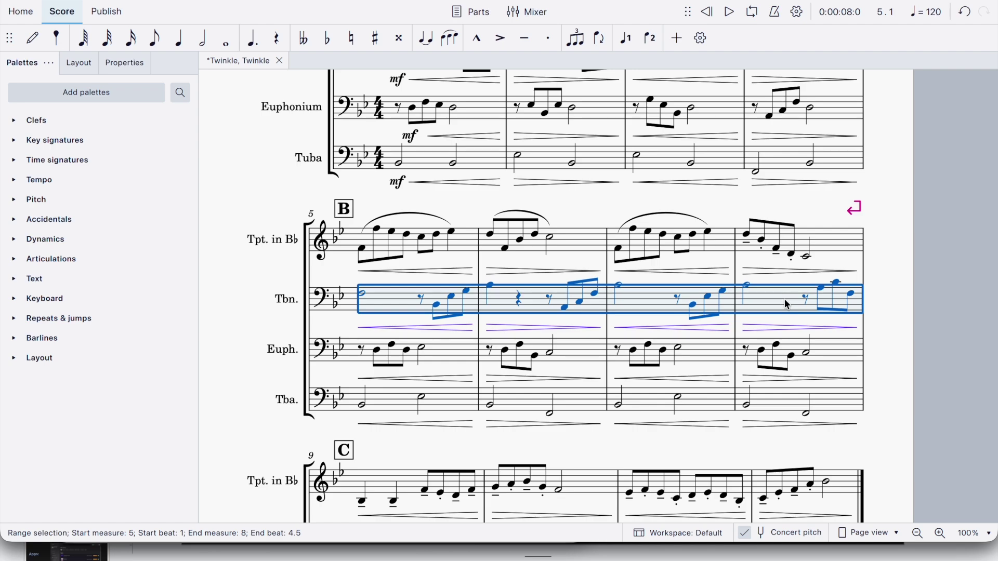
left_click(35, 122)
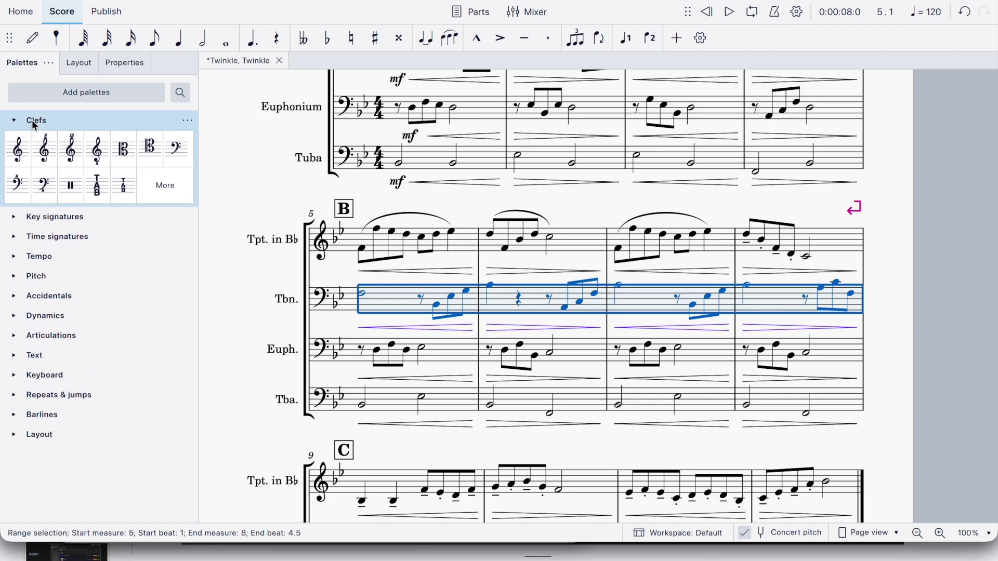
left_click(155, 151)
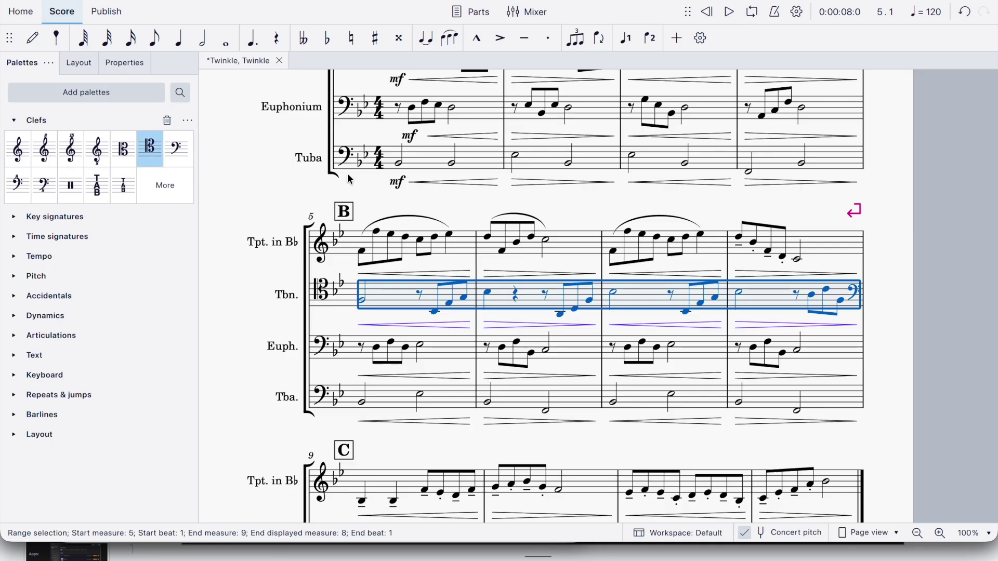
left_click_drag(219, 273, 222, 294)
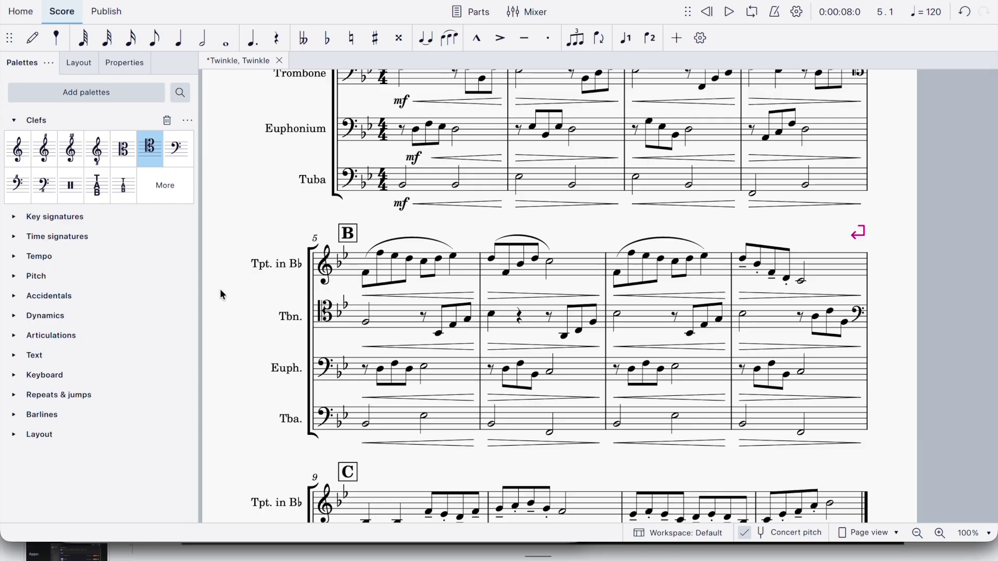
key("ctrl+z")
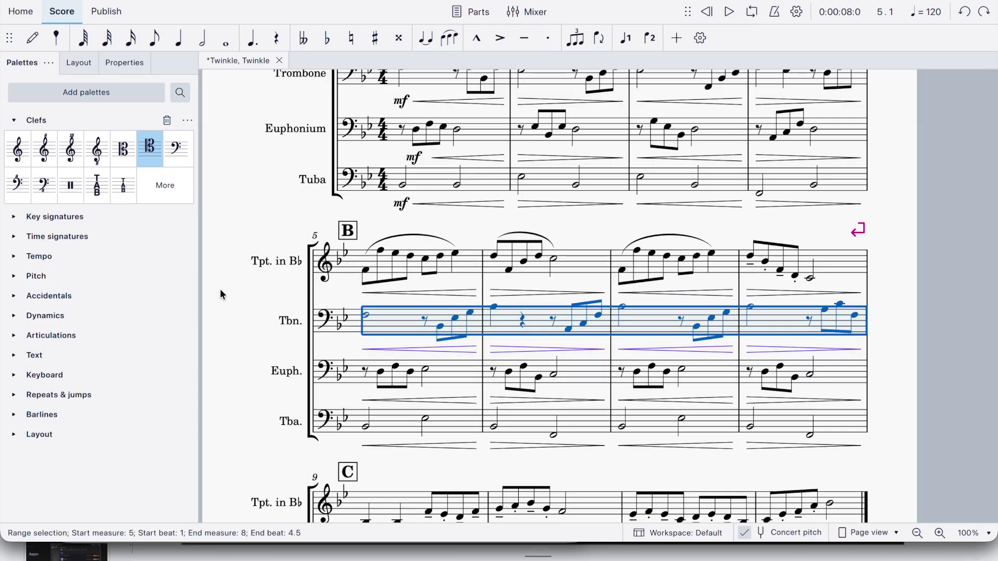
scroll(220, 292, "up", 5)
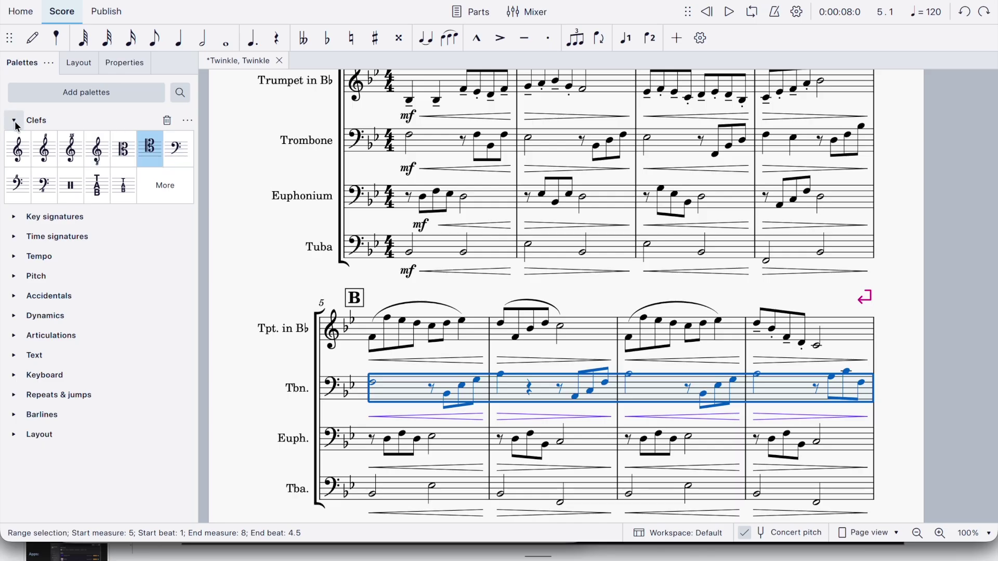
left_click(16, 124)
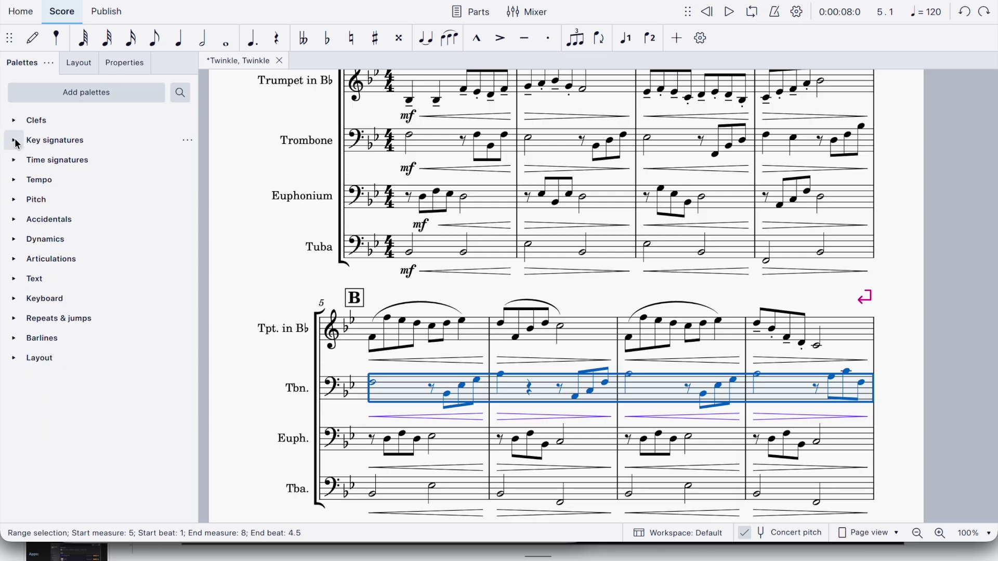
Apply a three-flat key signature to the entire score and undo the change
left_click(16, 140)
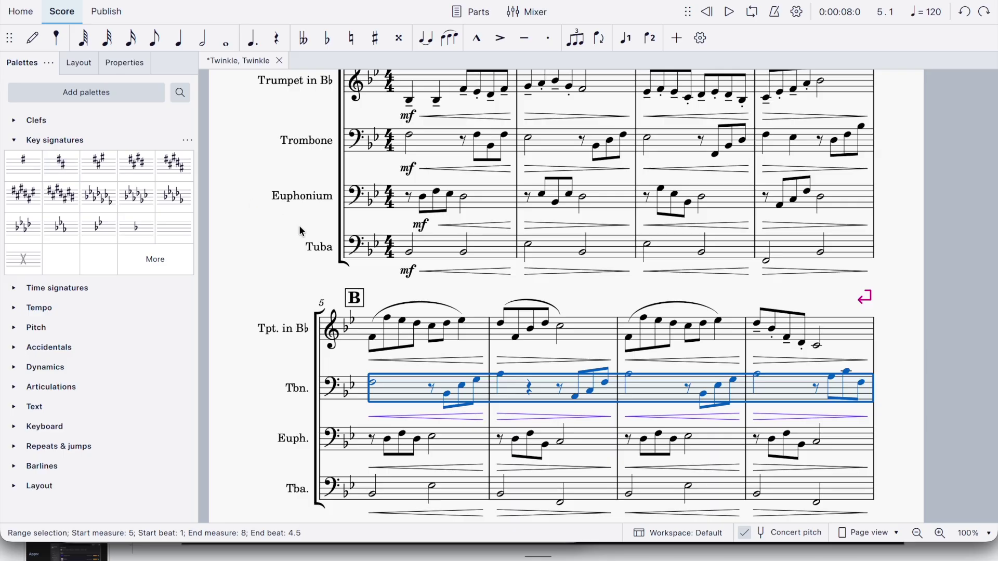
key("ctrl+a")
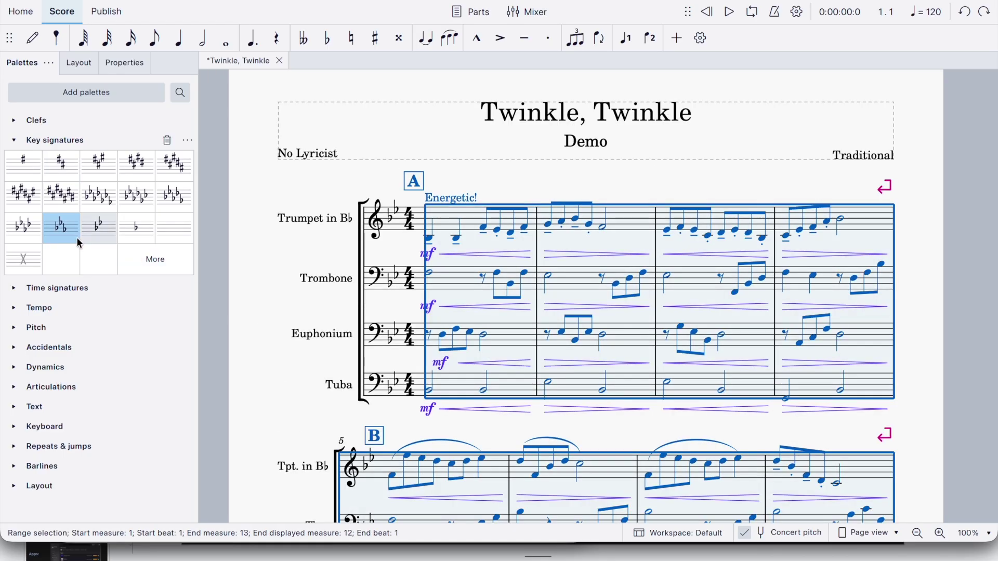
left_click(60, 229)
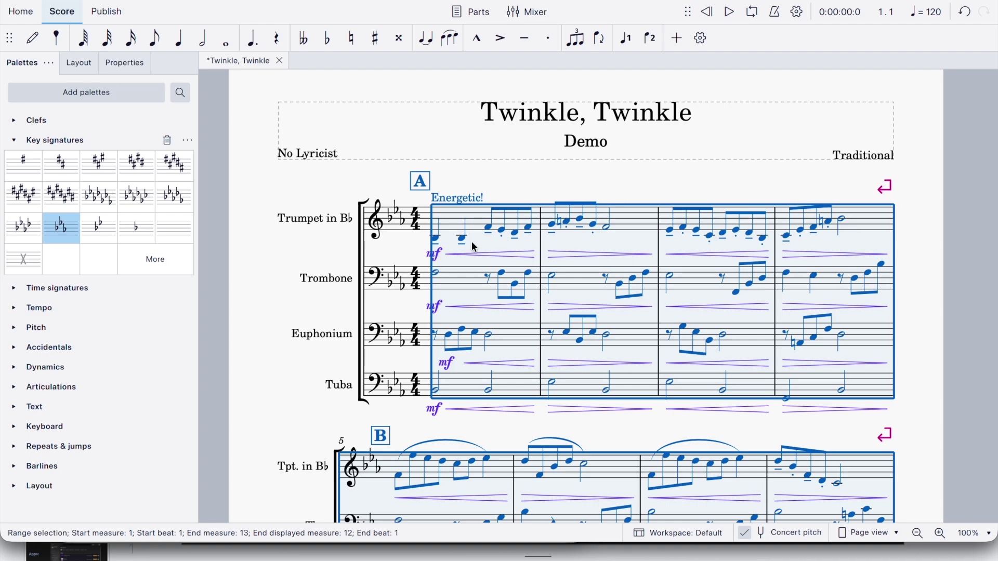
key("ctrl+z")
key("Escape")
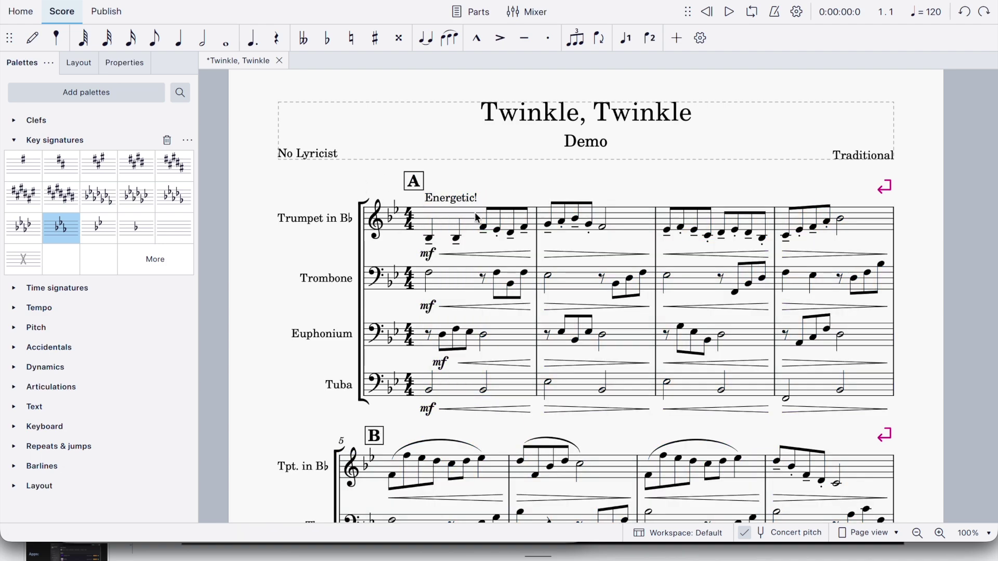
Transpose the entire score chromatically up to E♭ major / C minor, including the key signatures
left_click(445, 227)
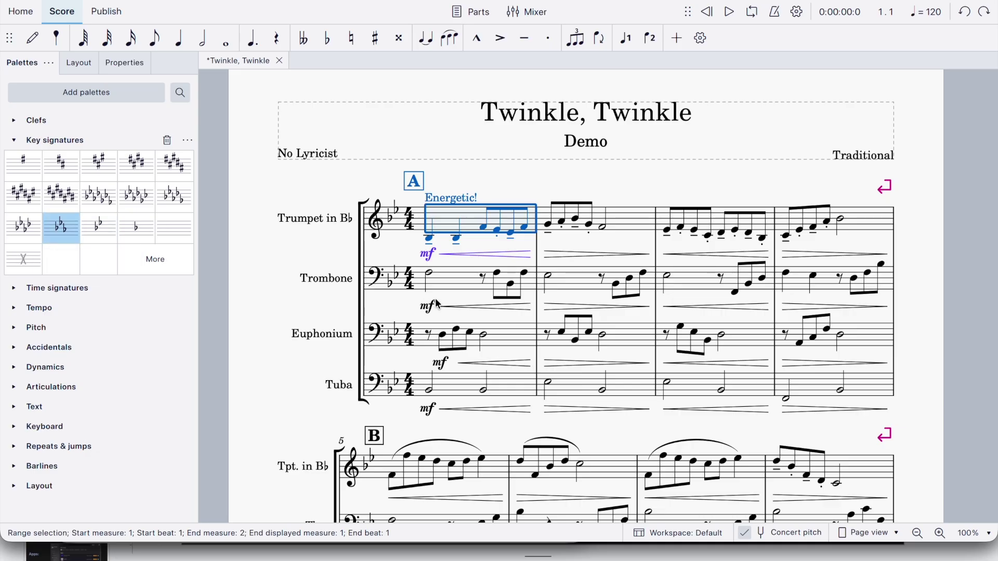
key("ctrl+a")
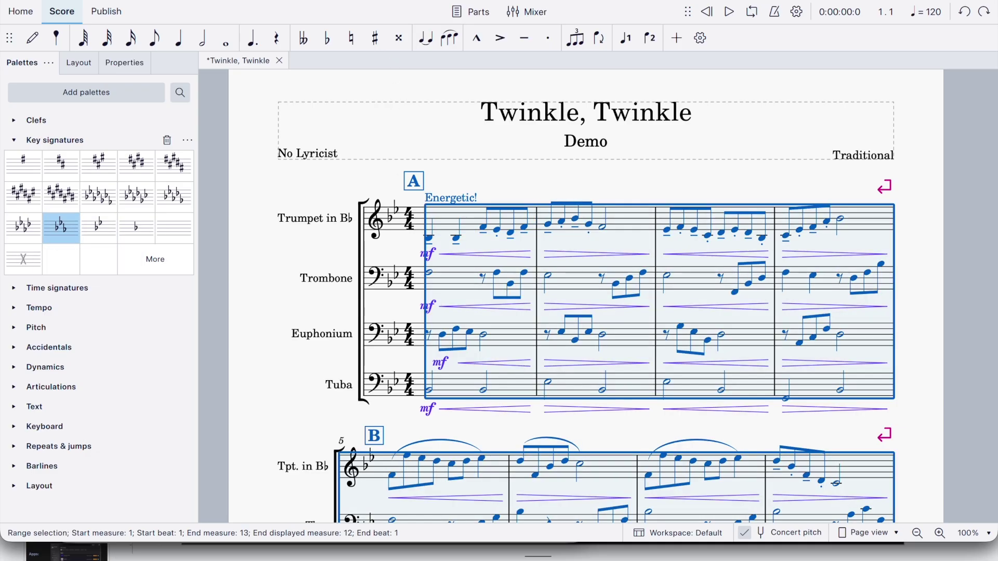
left_click(299, 0)
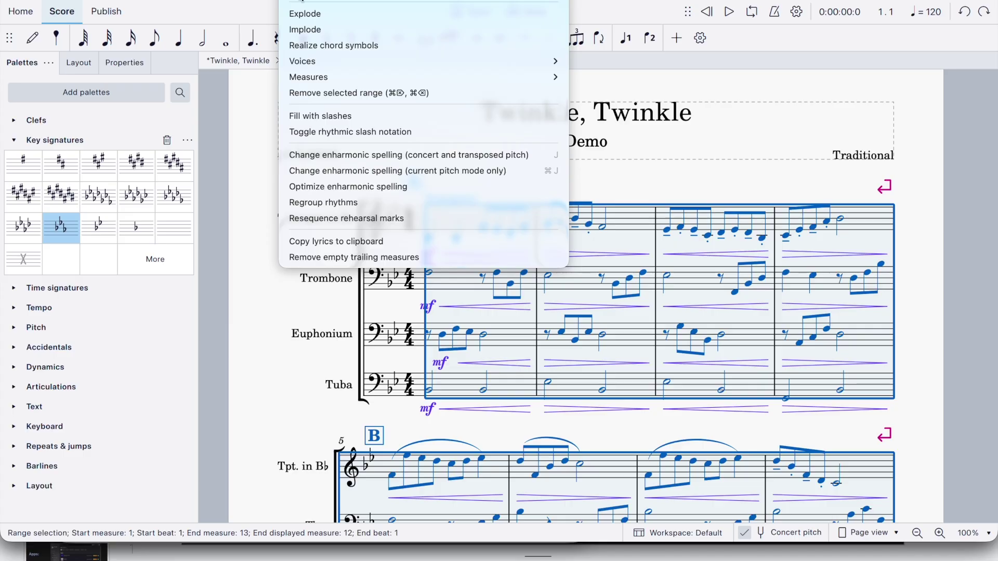
left_click(300, 1)
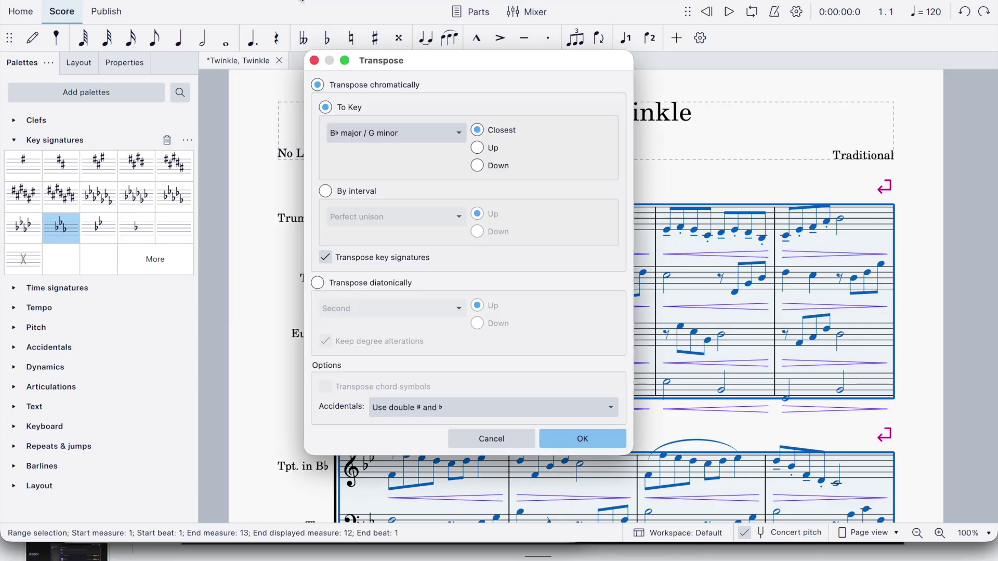
left_click(388, 134)
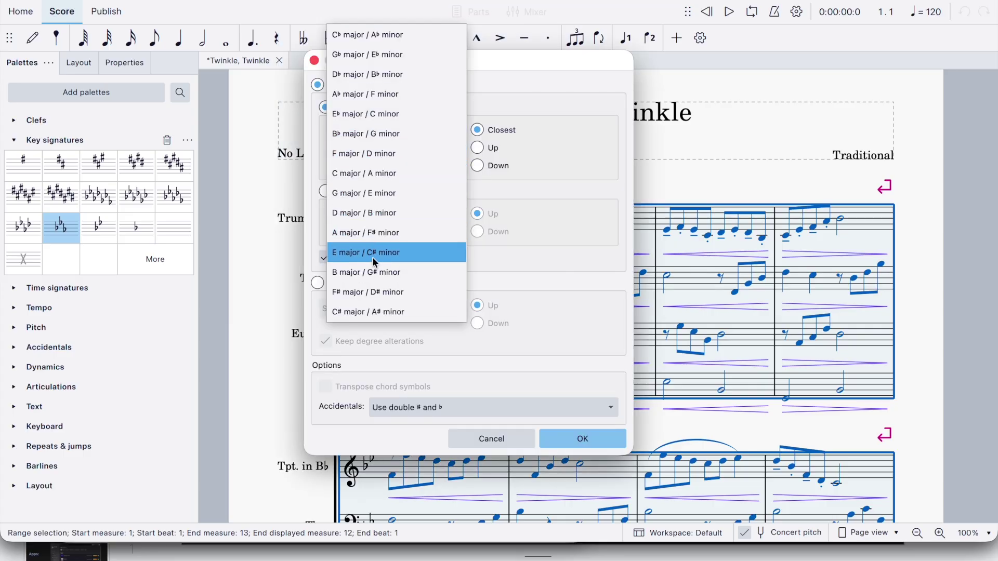
left_click(375, 114)
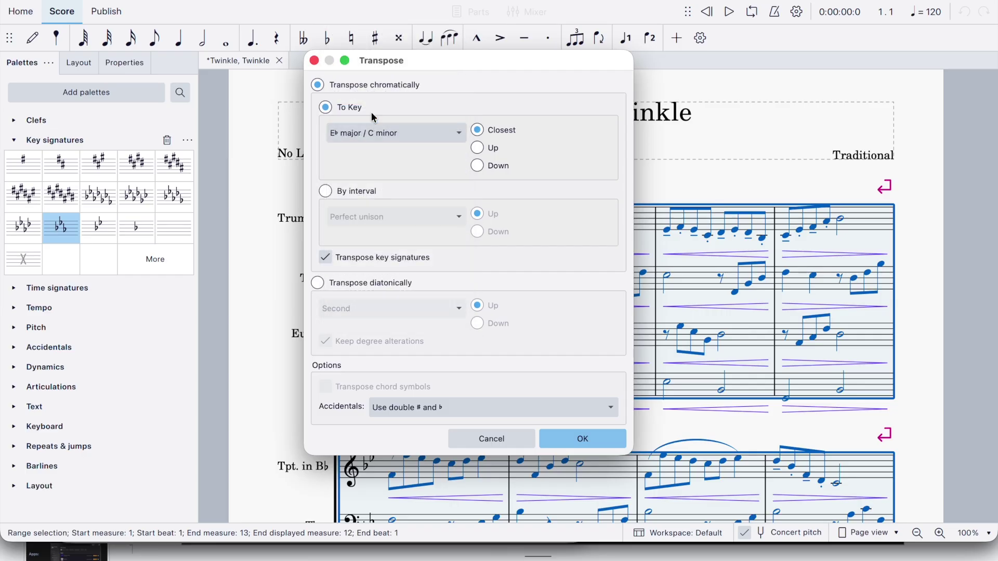
left_click(489, 148)
left_click(577, 440)
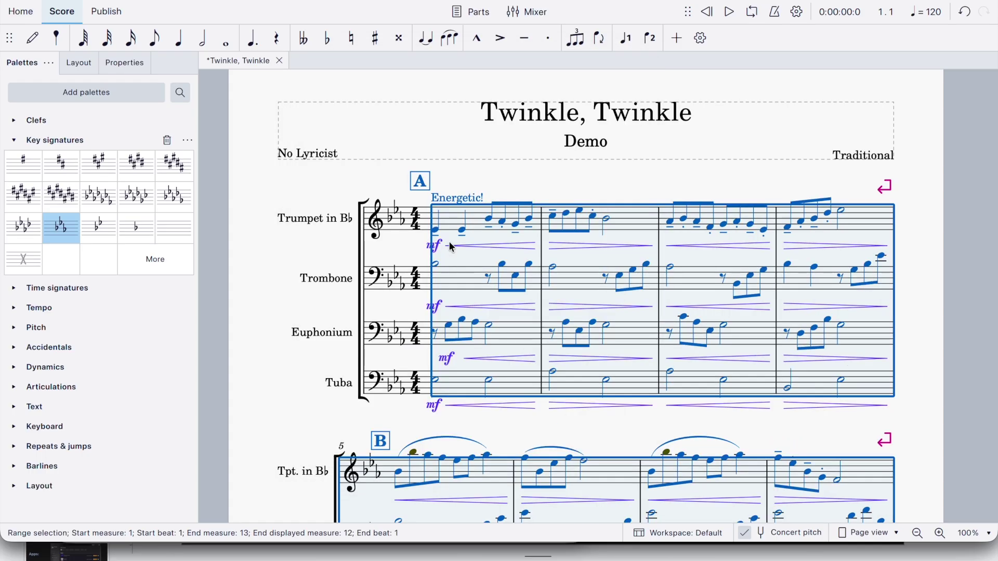
Play back the opening of the transposed score from the first trumpet note, stopping after about two measures
left_click(453, 156)
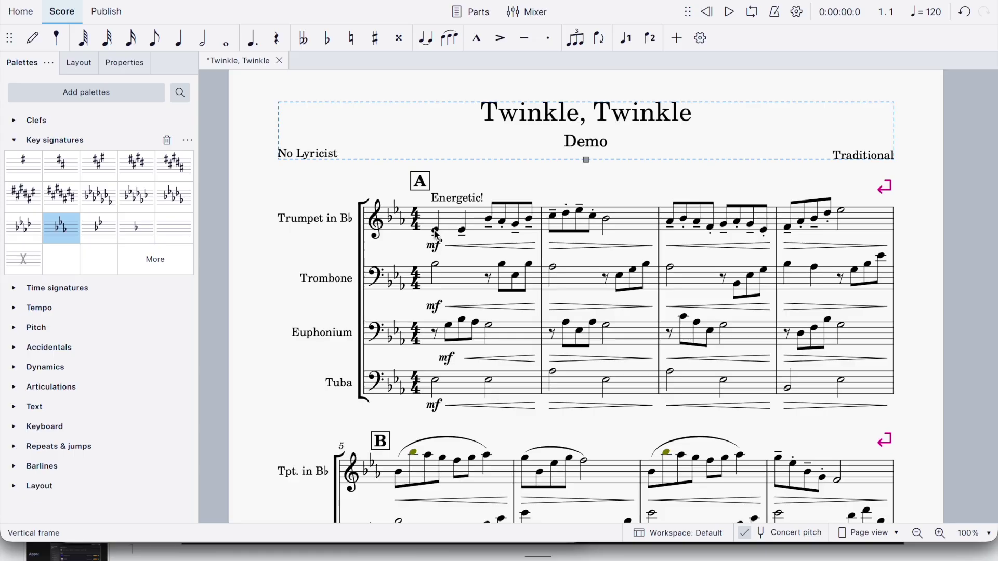
left_click(435, 231)
key("space")
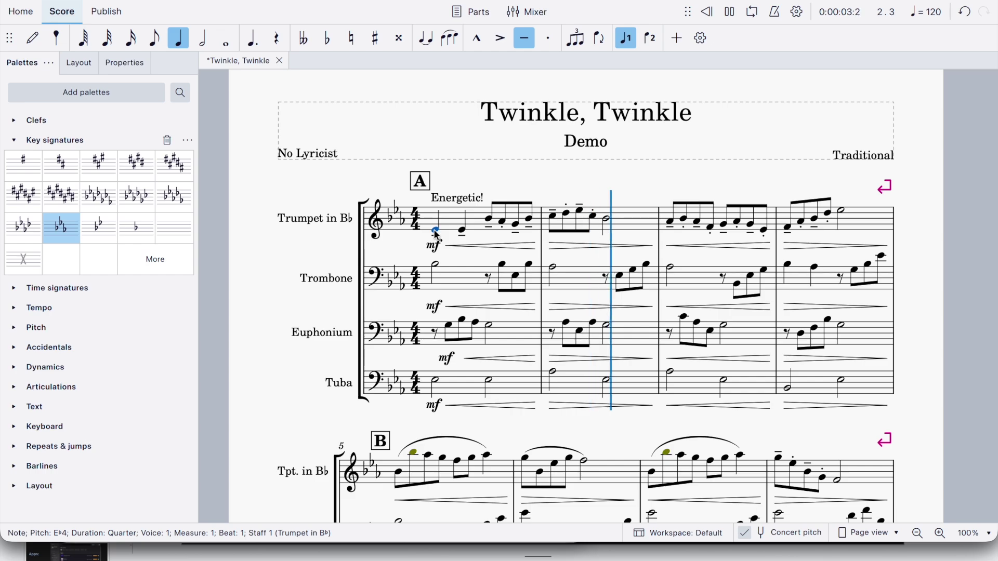
key("space")
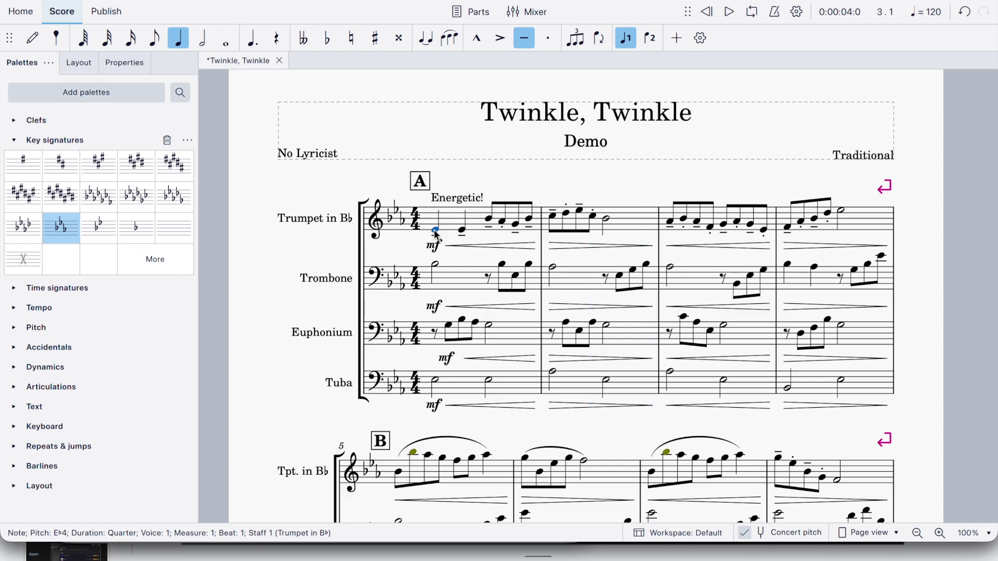
Lower the entire tuba part by an octave, from measure 1 through the final measure
left_click(455, 382)
scroll(455, 385, "down", 5)
scroll(455, 387, "down", 5)
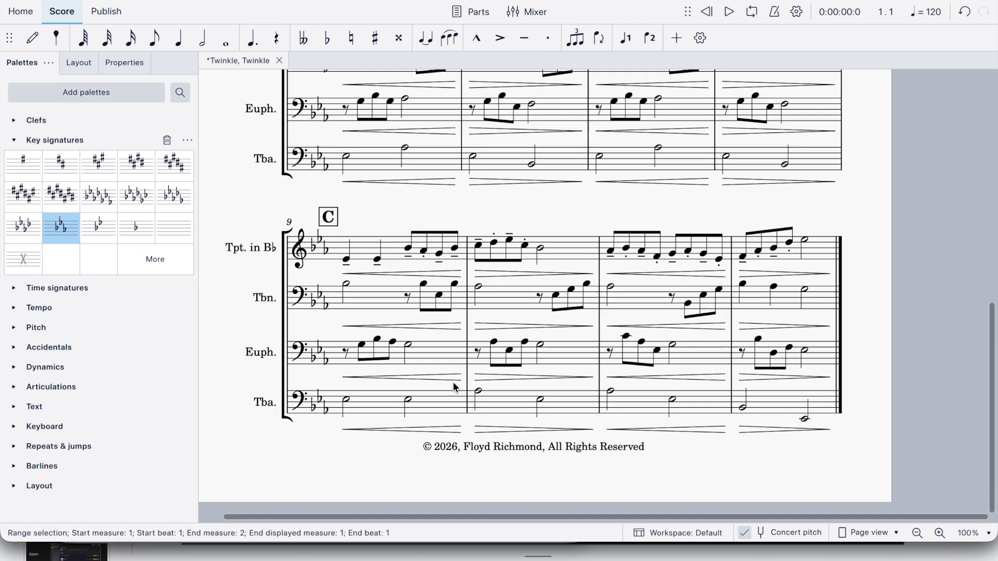
left_click(768, 299, "shift")
scroll(769, 299, "up", 10)
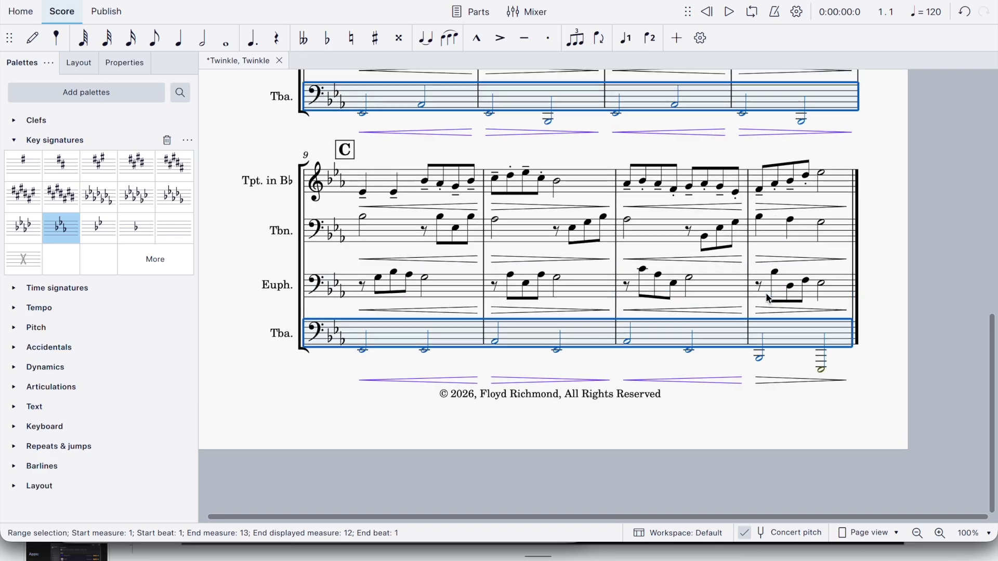
scroll(768, 298, "up", 2)
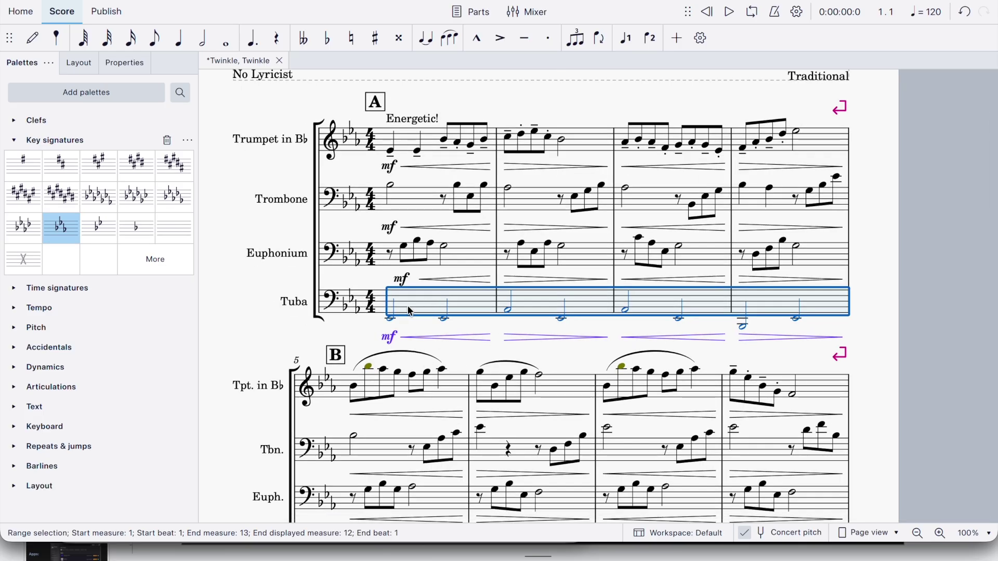
scroll(677, 334, "down", 10)
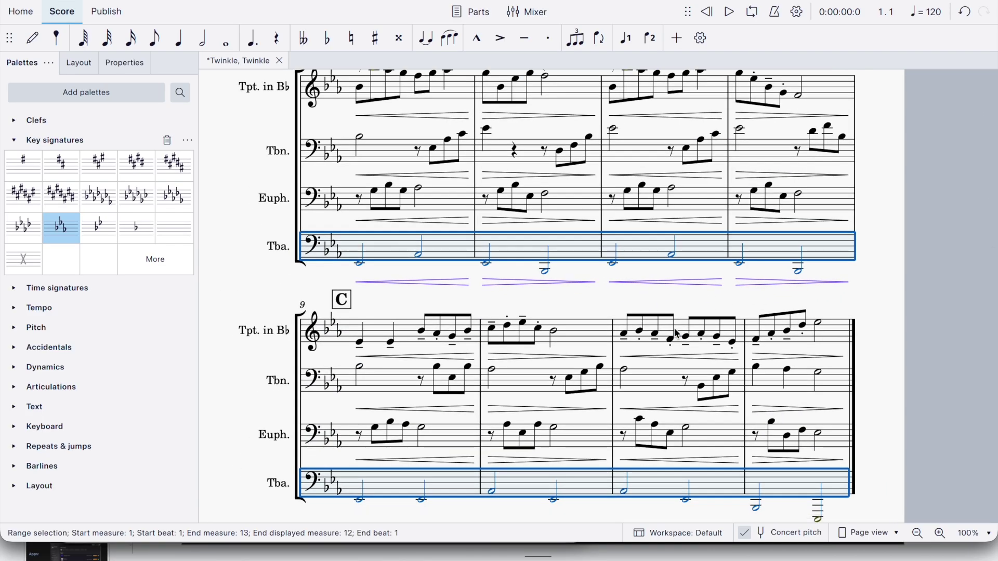
scroll(677, 334, "up", 7)
scroll(677, 334, "up", 4)
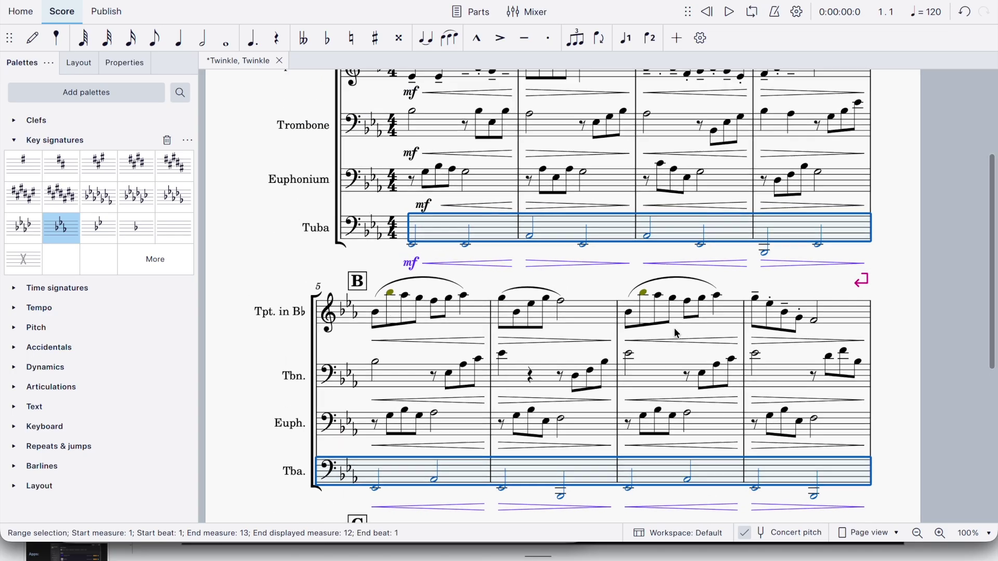
Undo the tuba octave shift and the transposition of the score
scroll(676, 333, "left", 1)
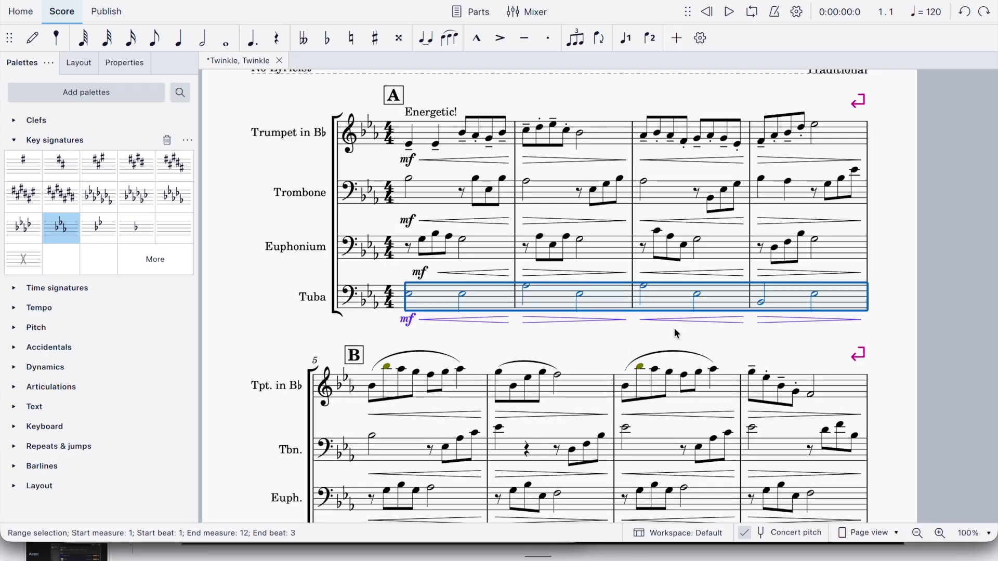
key("ctrl+z")
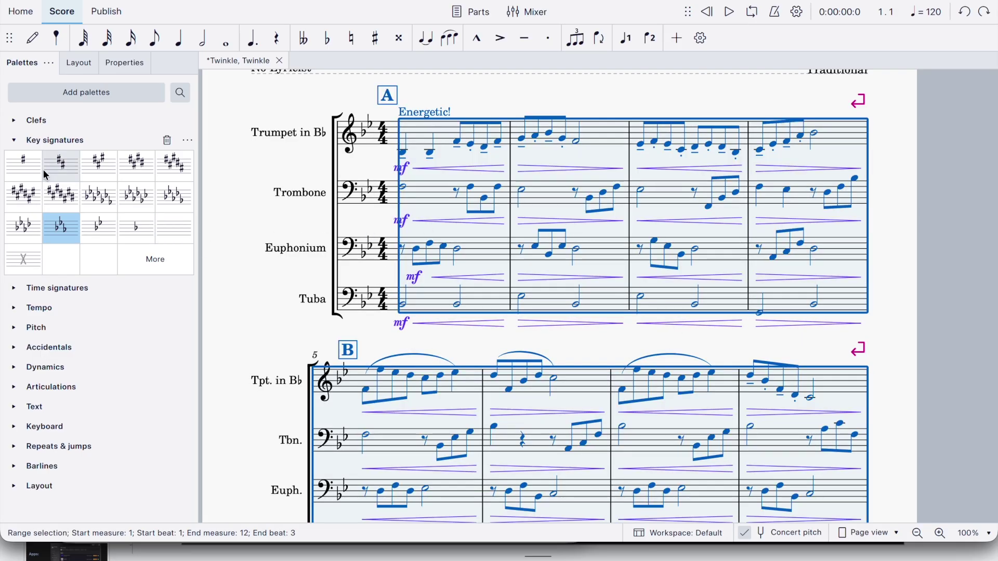
Apply a 2/4 time signature to measures 5 to 8 across all four parts
left_click(14, 140)
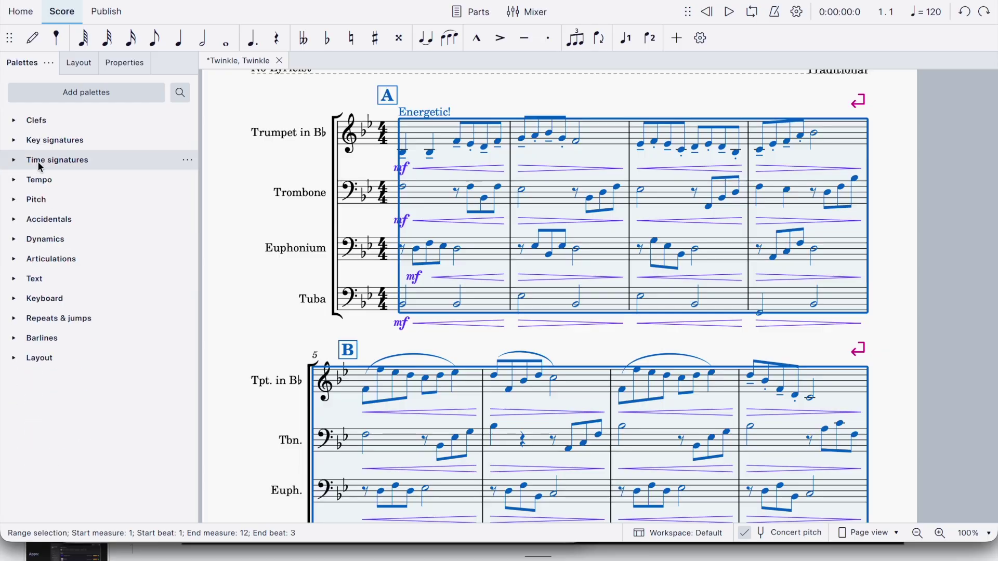
left_click(46, 160)
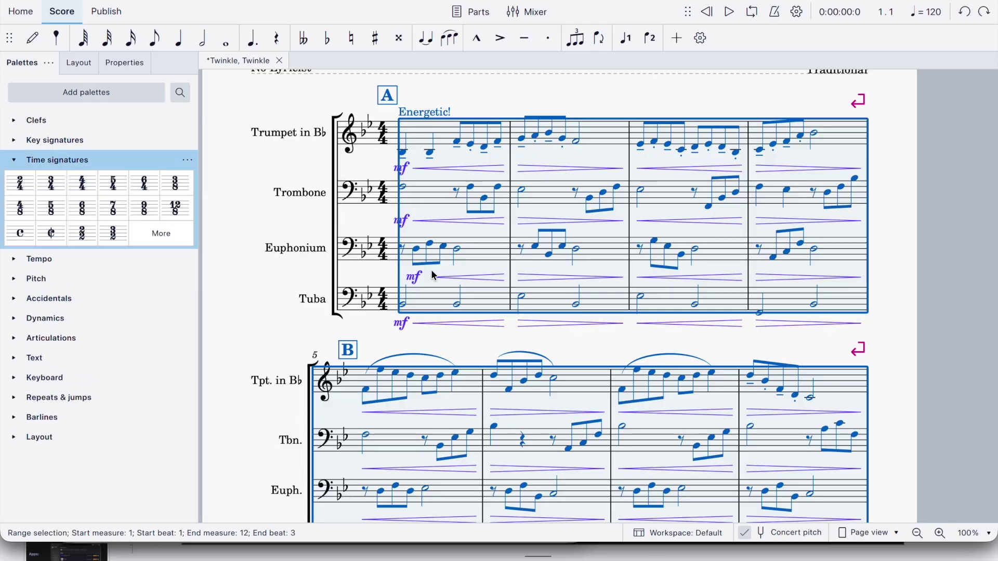
scroll(427, 267, "down", 10)
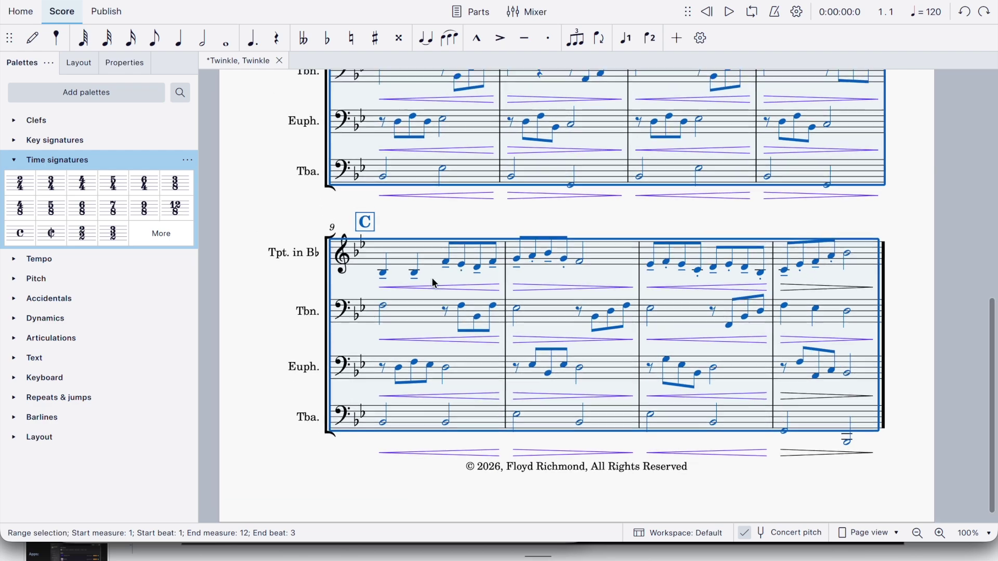
left_click(414, 212)
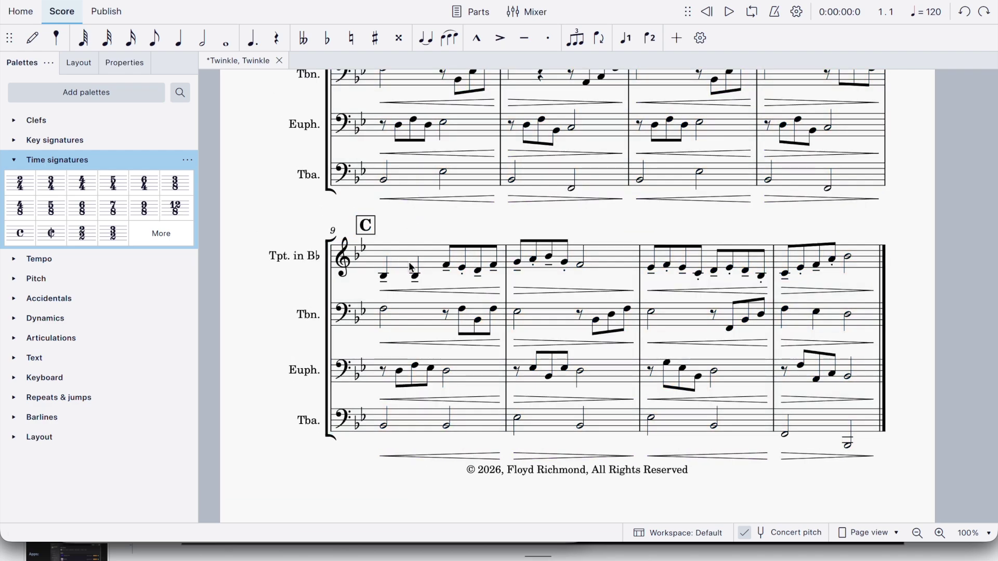
left_click(406, 266)
scroll(454, 207, "up", 5)
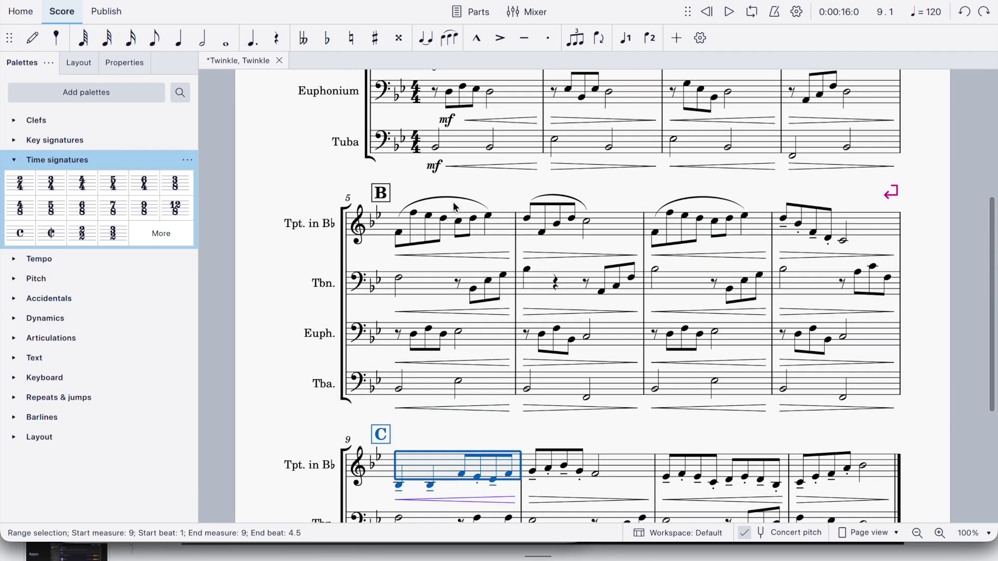
left_click(852, 405)
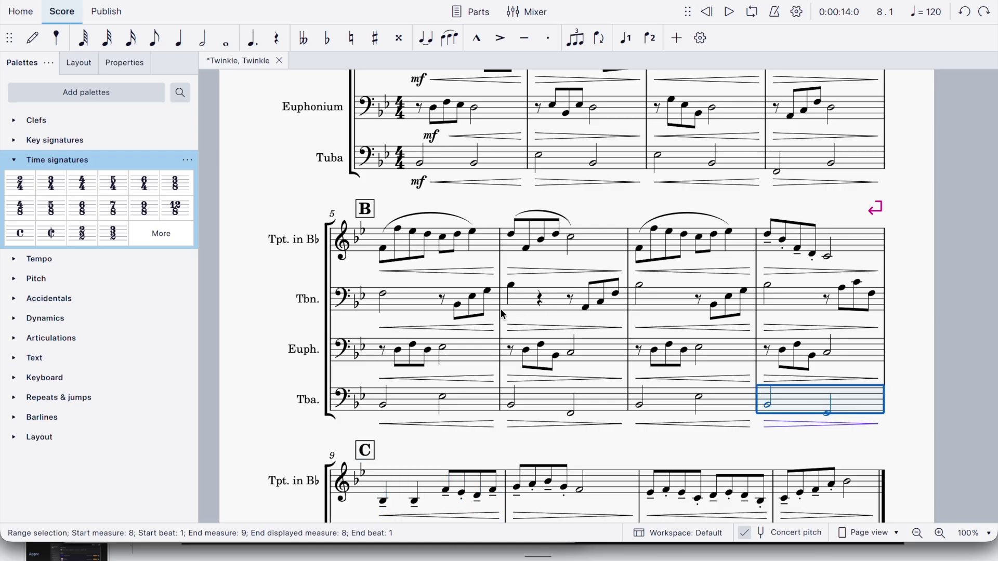
left_click(399, 253)
left_click(850, 407, "shift")
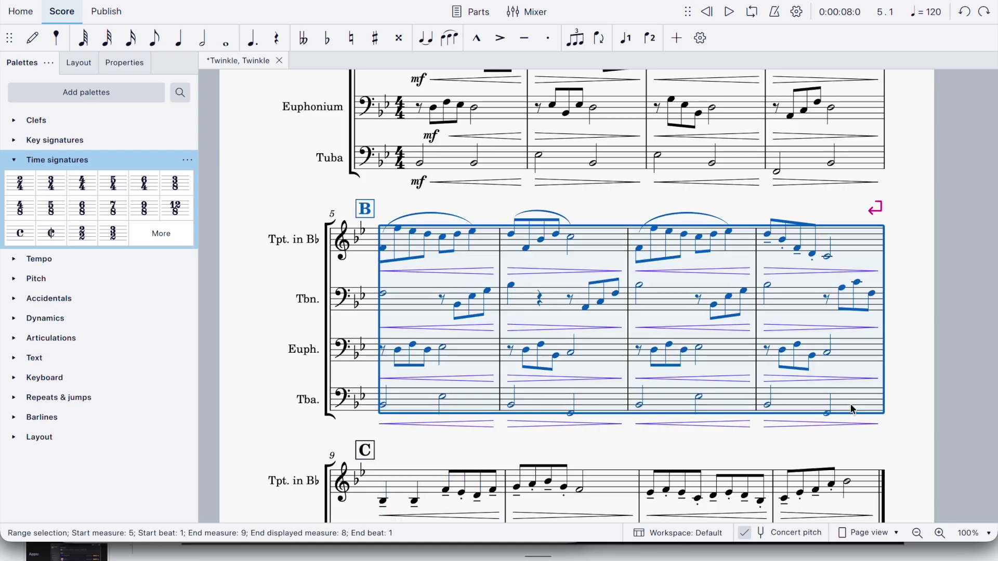
left_click(22, 183)
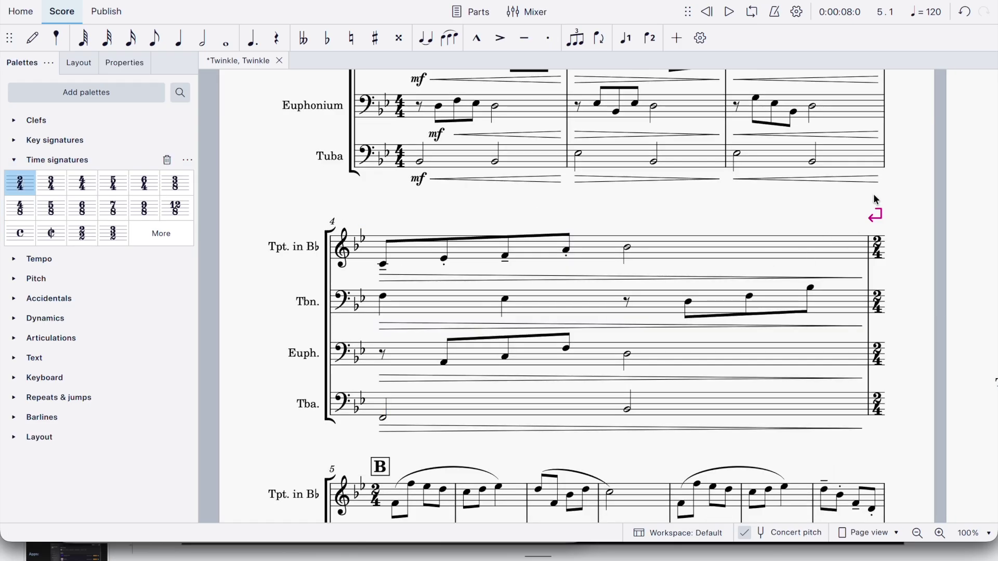
Delete the system break at the end of measure 4 and review the reflowed systems
left_click(877, 216)
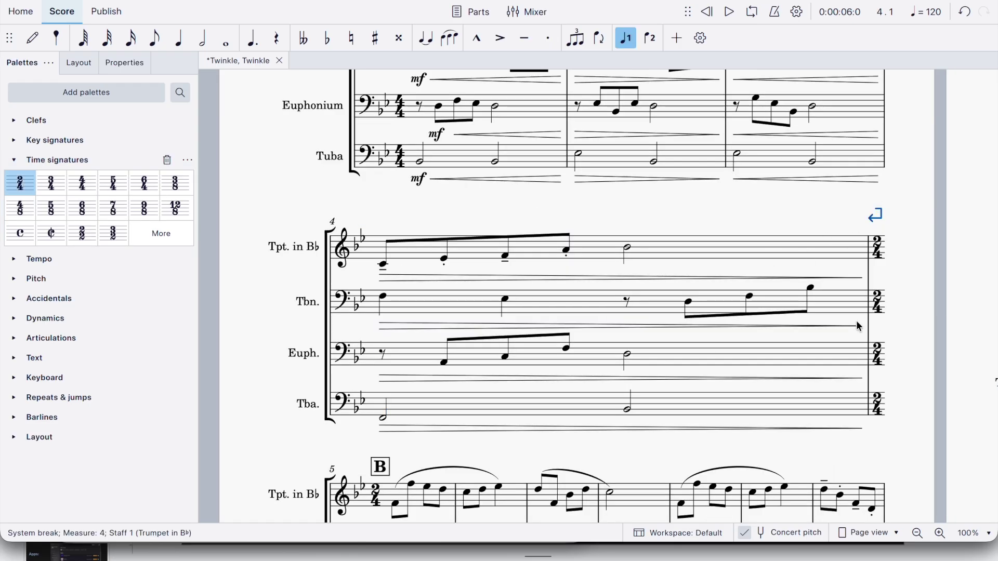
key("Delete")
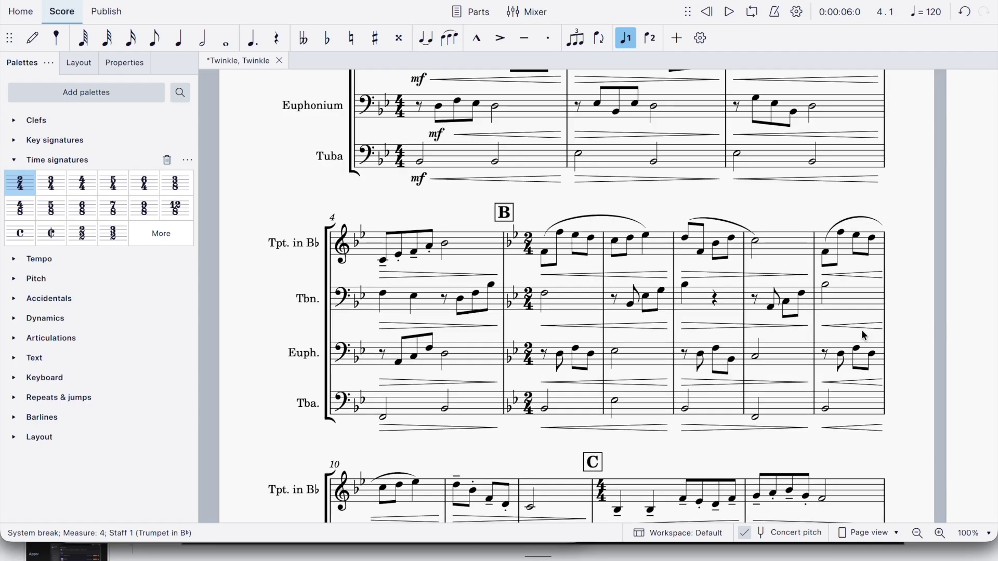
scroll(797, 259, "down", 6)
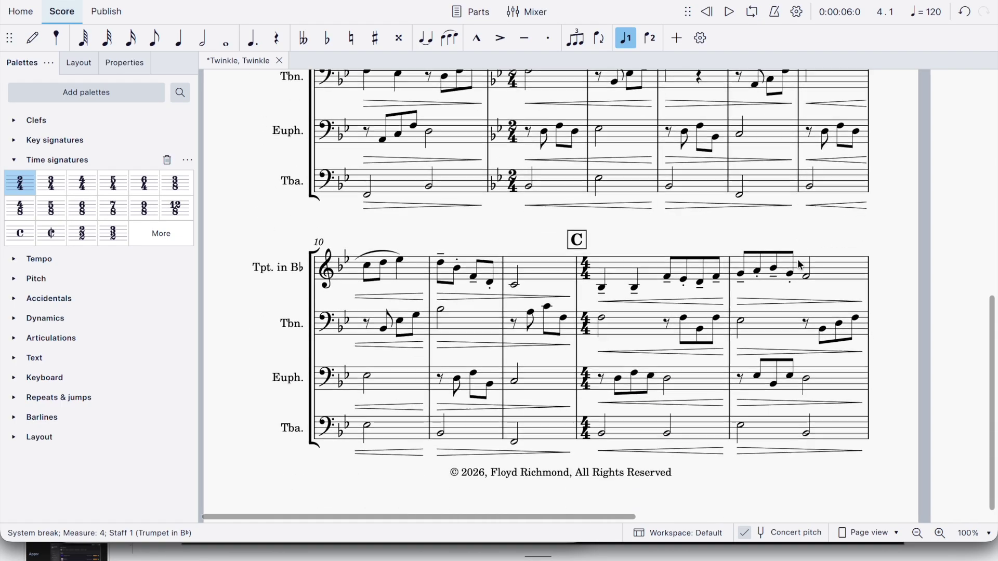
scroll(798, 262, "up", 5)
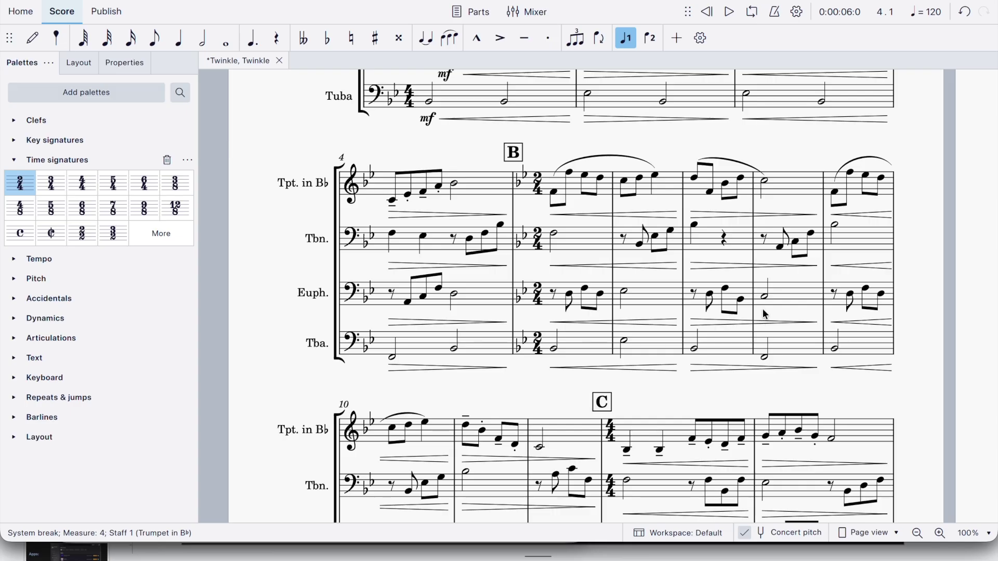
Undo the system break deletion and the 2/4 time signature change
key("ctrl+z")
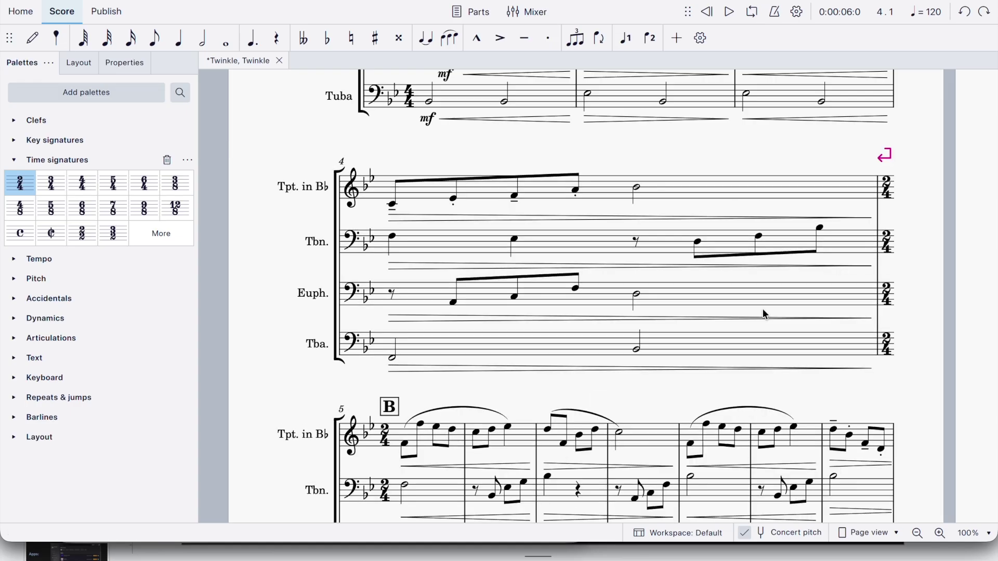
key("ctrl+z")
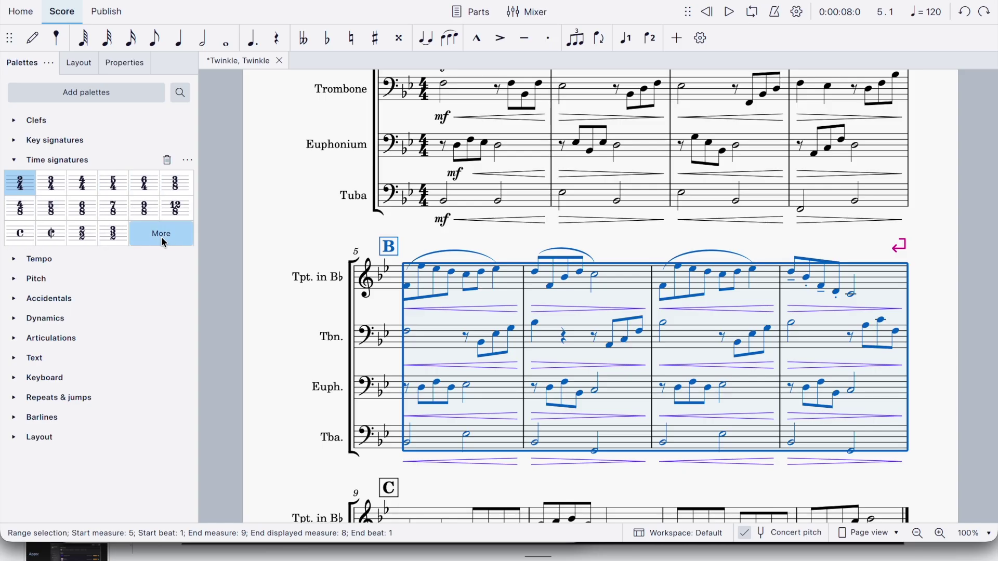
Add a quarter note = 80 tempo marking at the first trumpet note of measure 1
left_click(23, 161)
scroll(439, 273, "up", 4)
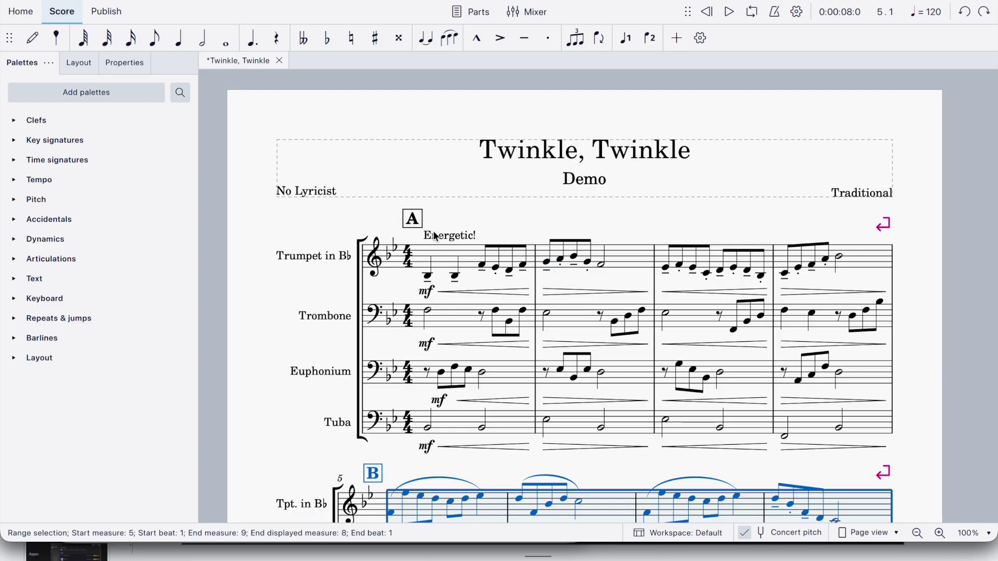
left_click(428, 276)
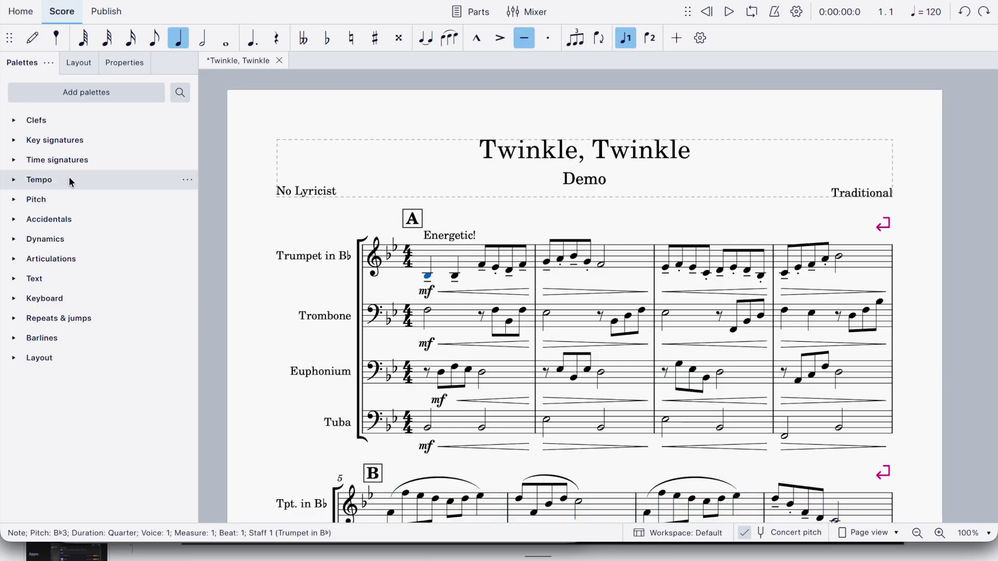
left_click(37, 182)
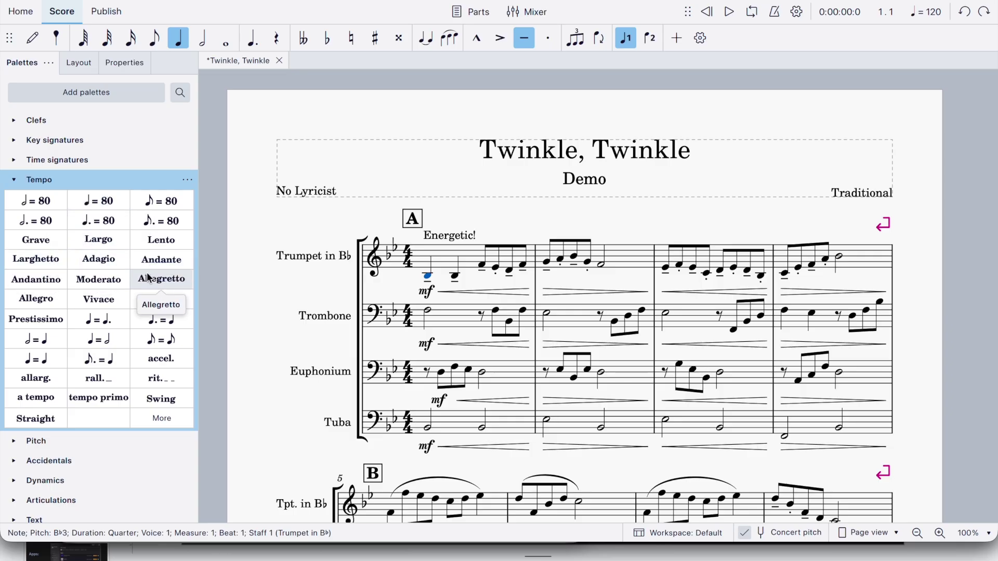
left_click(100, 200)
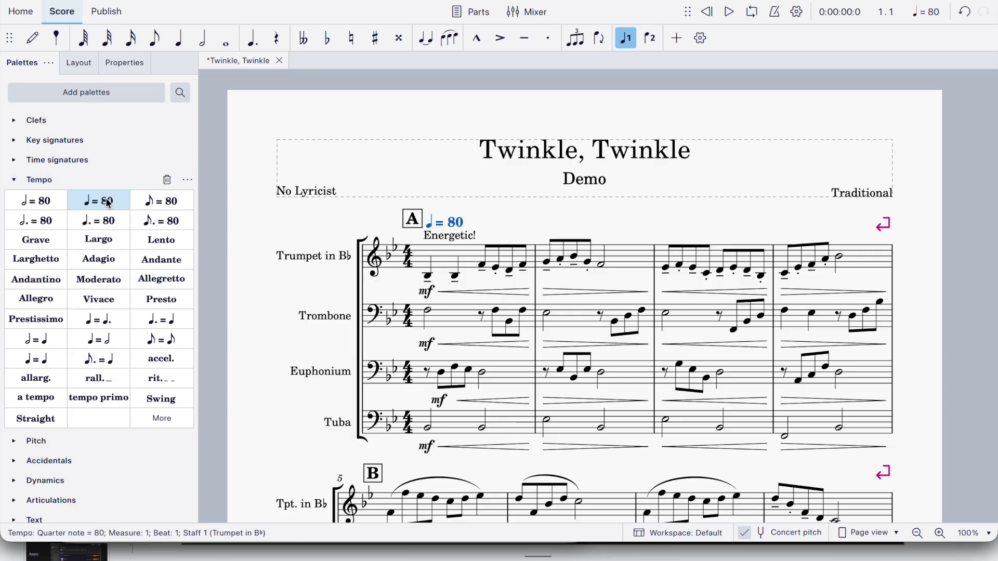
Set the tempo marking in measure 1 to quarter note = 120 and play back the opening from the first trumpet note
double_click(456, 223)
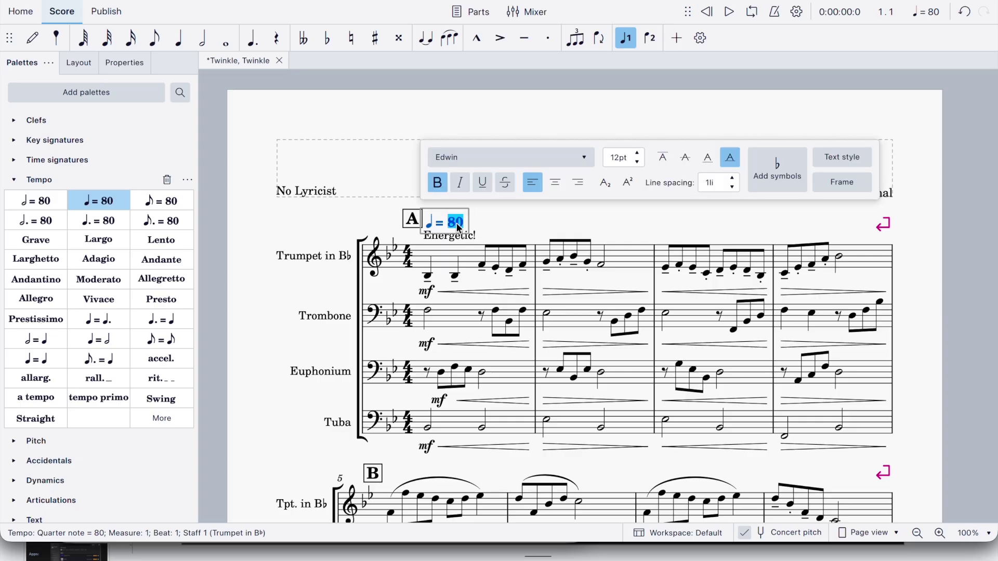
type("120")
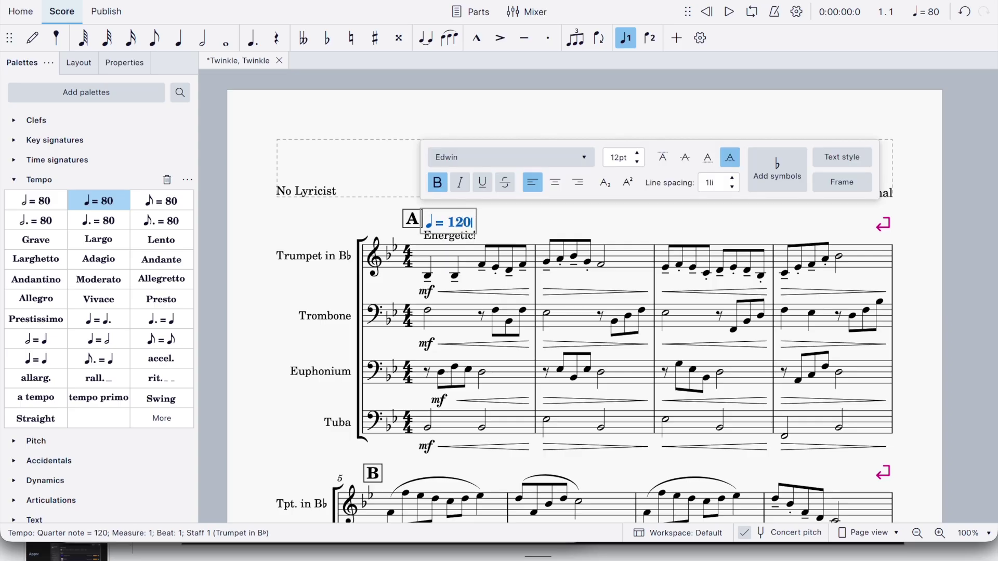
key("Escape")
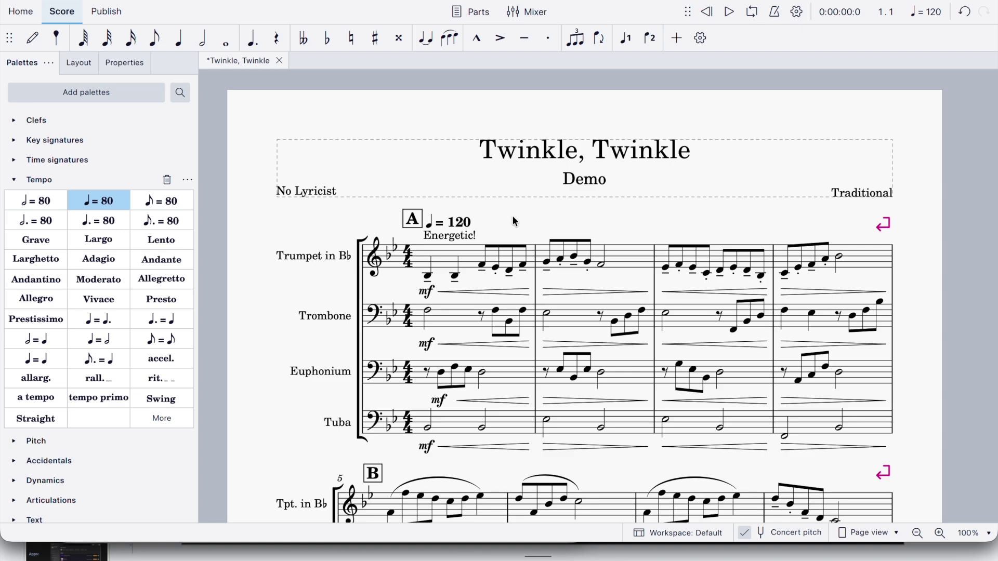
left_click(428, 277)
key("space")
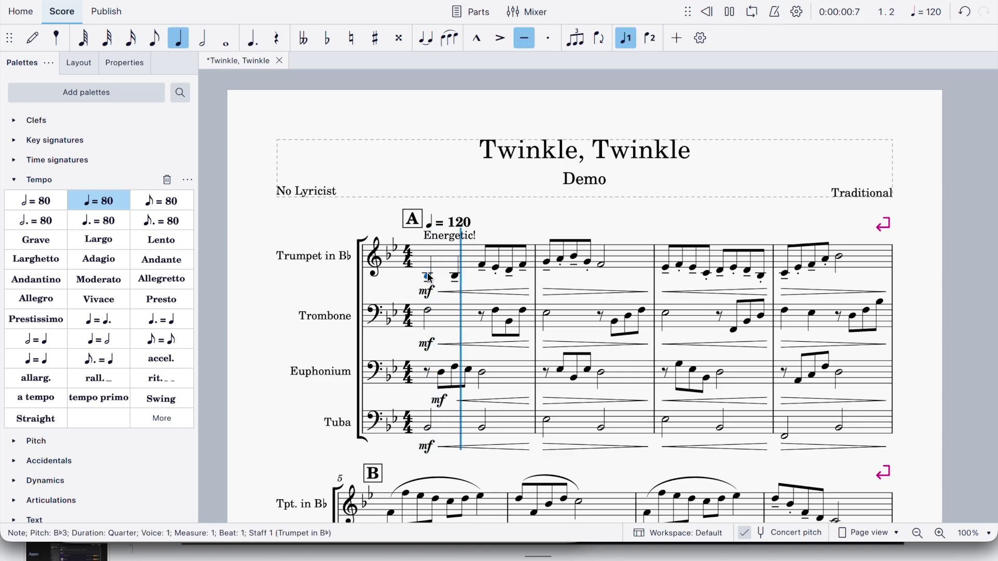
key("space")
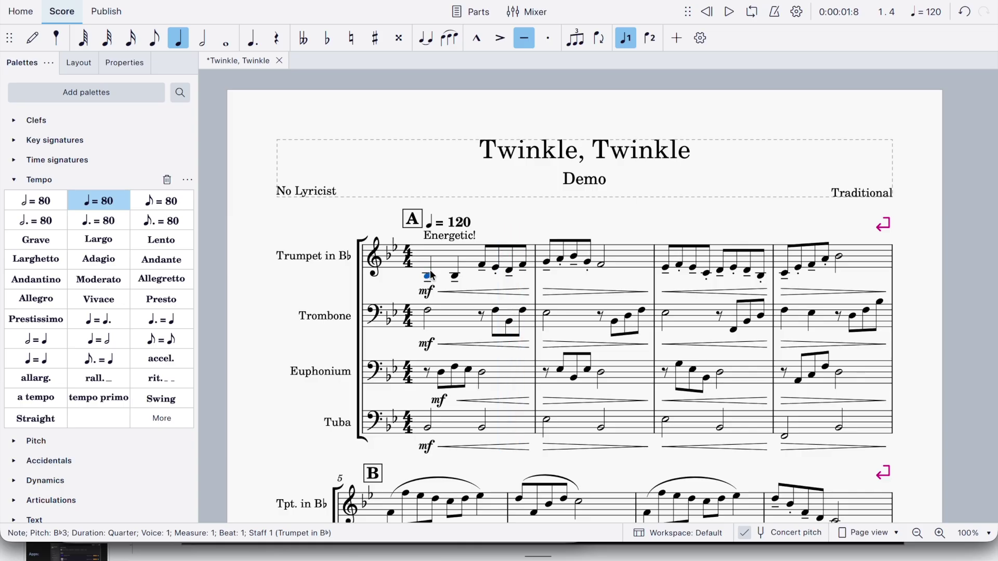
Change the tempo marking to quarter note = 240 and play back the opening from the first trumpet note
double_click(465, 229)
double_click(463, 228)
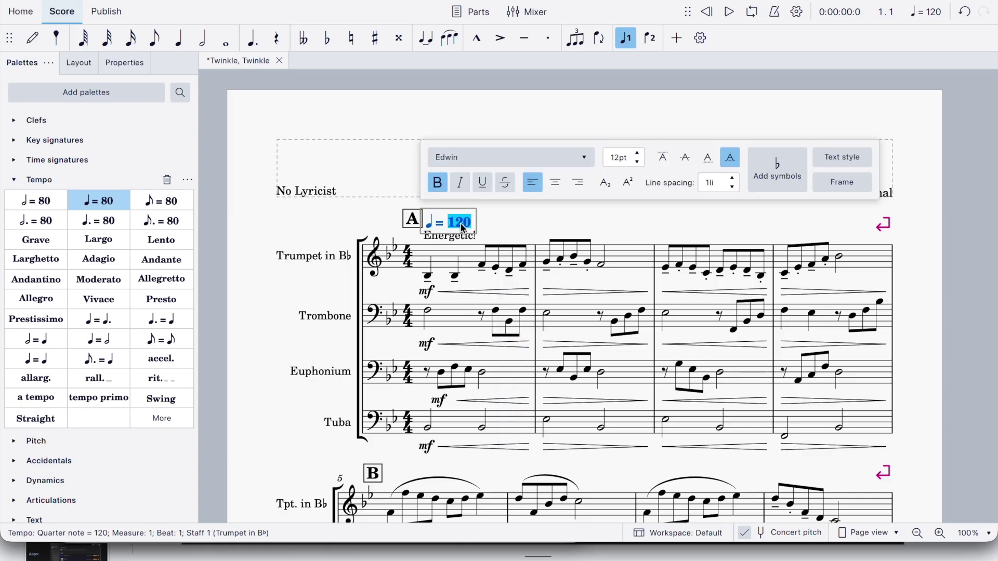
type("240")
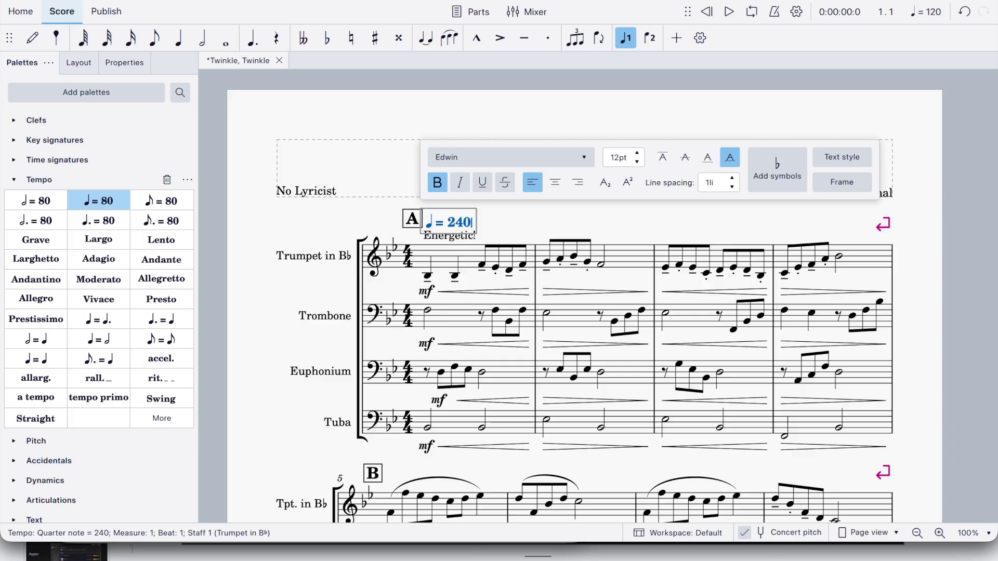
left_click(499, 216)
left_click(428, 276)
key("space")
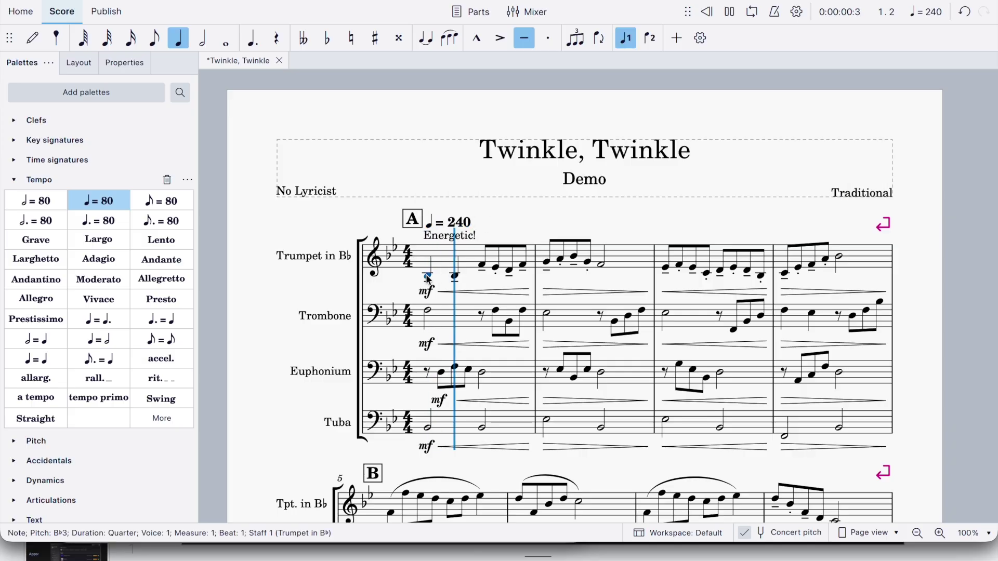
key("space")
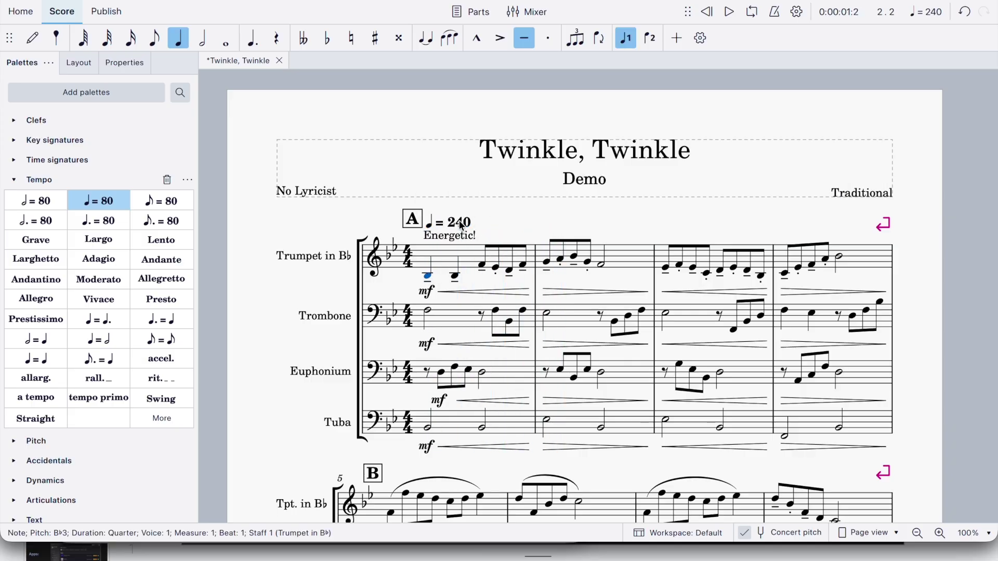
Return the tempo marking in measure 1 to quarter note = 120
double_click(461, 226)
double_click(461, 222)
type("120")
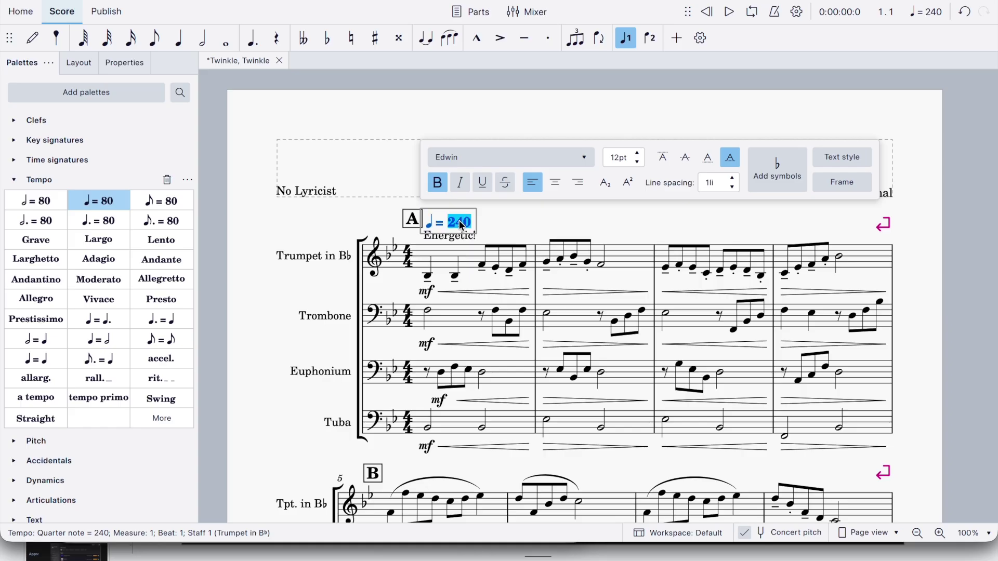
left_click(39, 180)
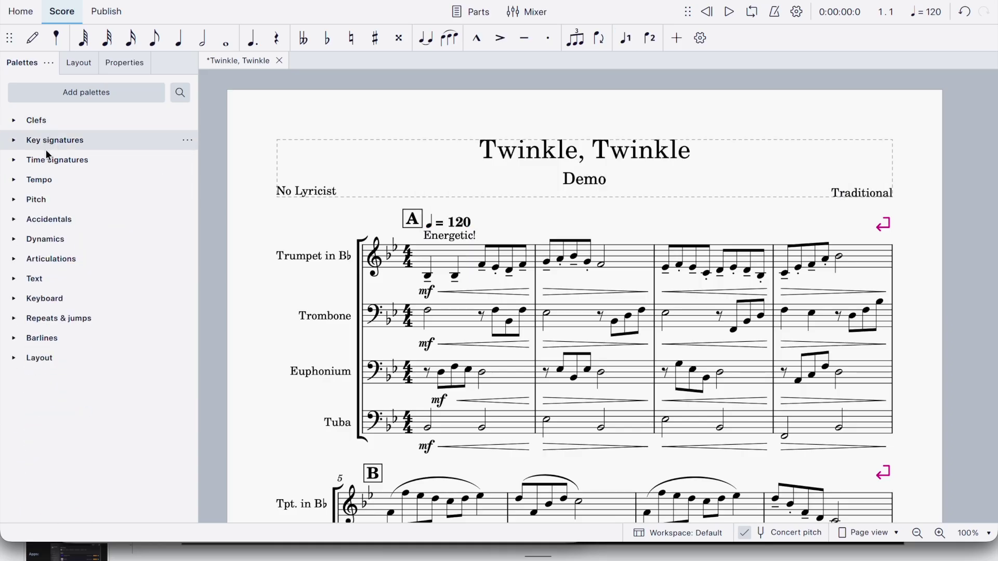
Try transposing the entire tuba part, measures 1 to 12, down an octave, and undo the transposition
left_click(44, 203)
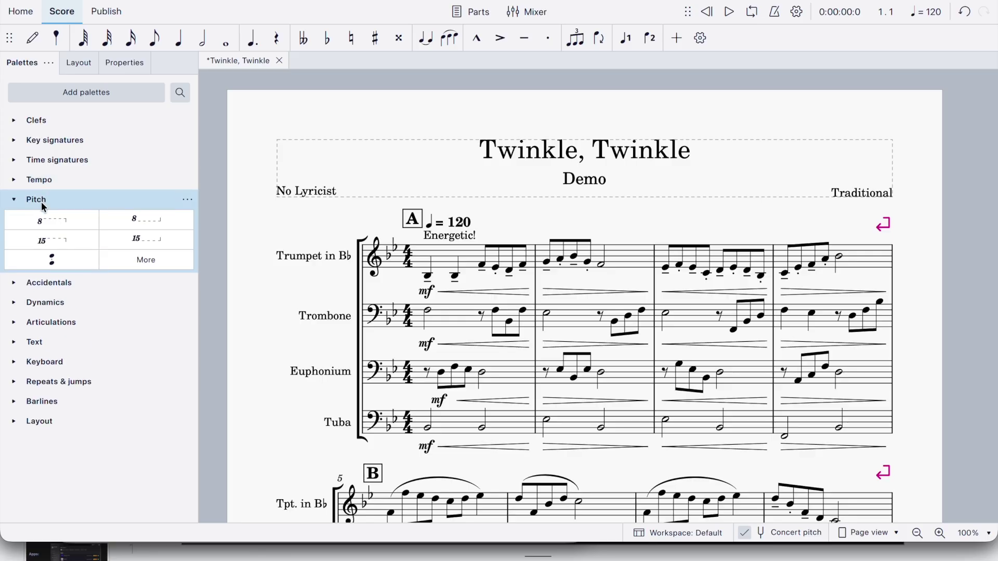
scroll(354, 270, "down", 2)
scroll(355, 276, "down", 3)
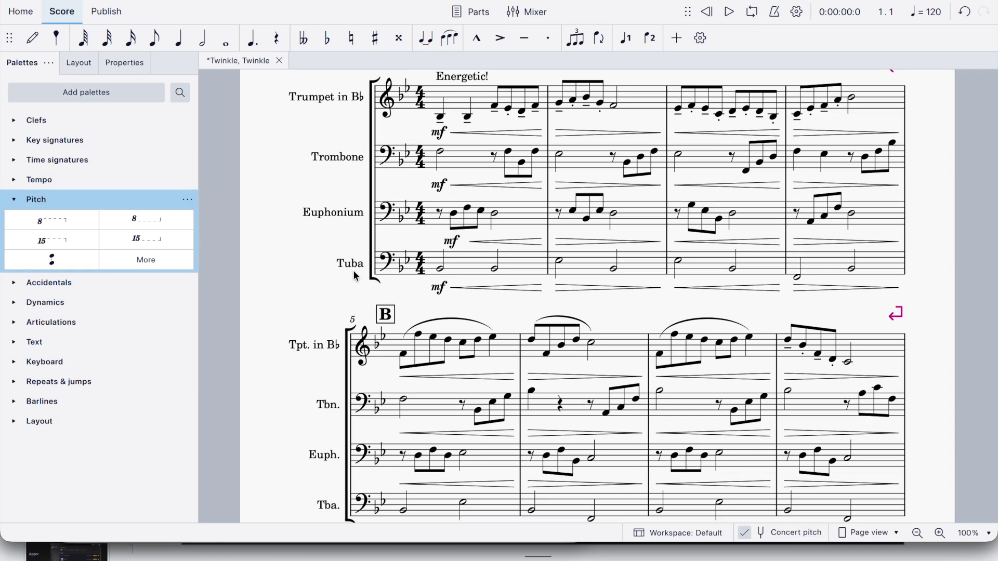
left_click(440, 269)
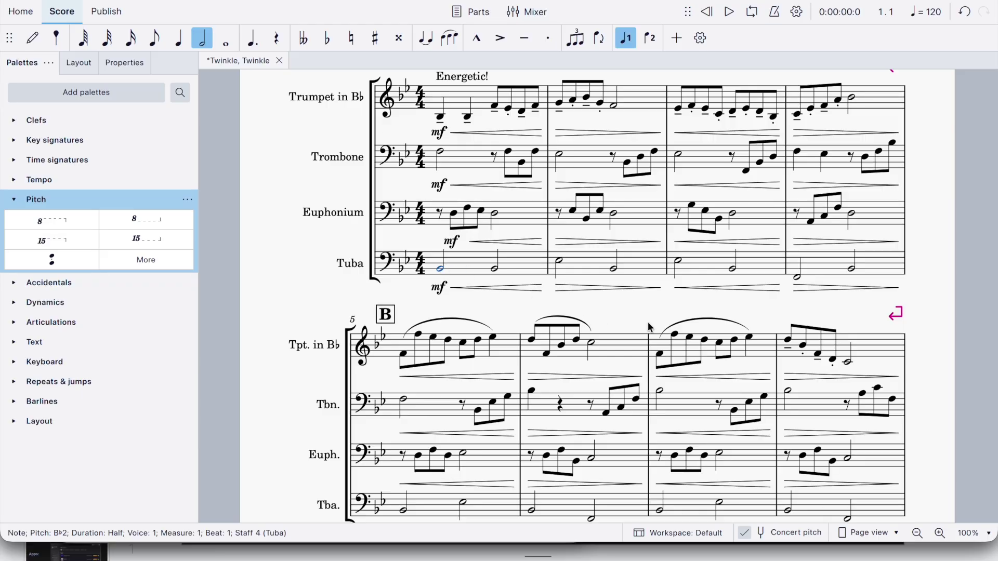
scroll(648, 322, "down", 5)
scroll(892, 484, "down", 3)
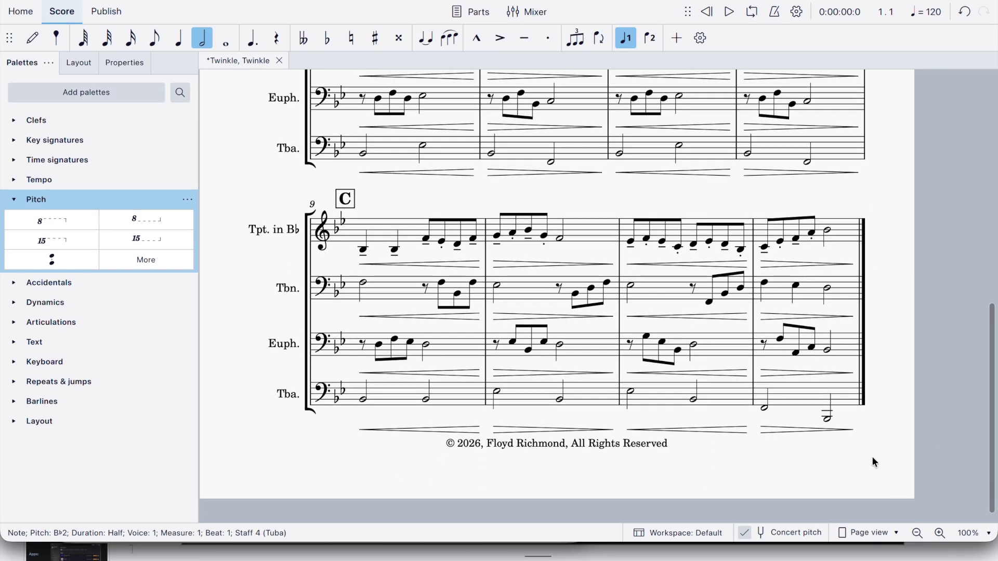
left_click(844, 403, "shift")
scroll(551, 316, "up", 5)
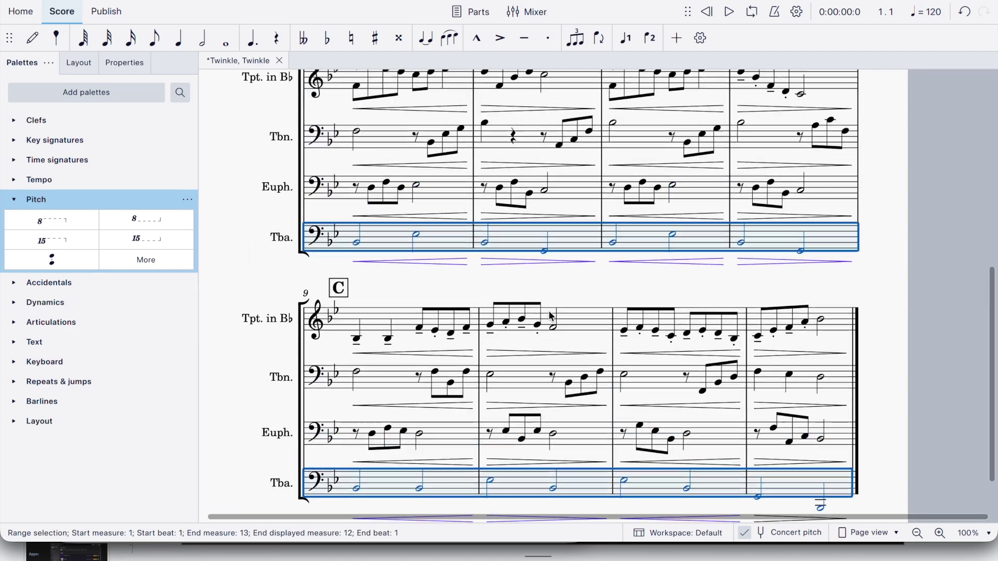
key("ctrl+Down")
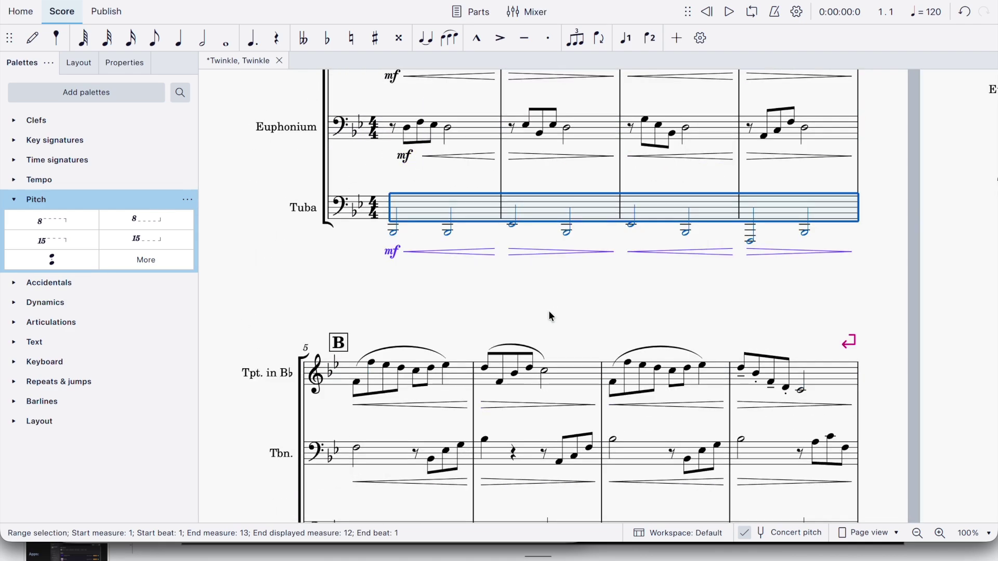
key("ctrl+z")
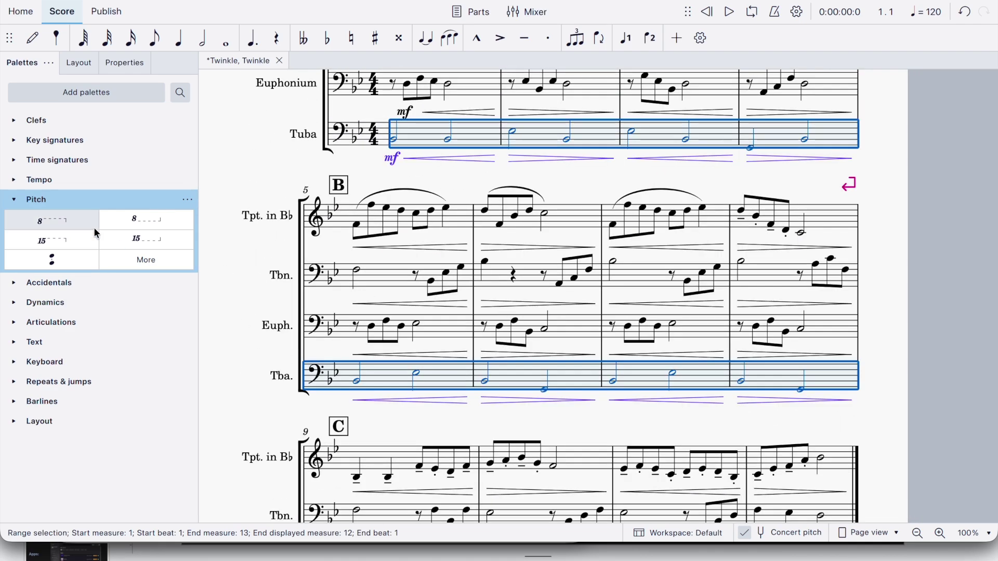
key("ctrl+Down")
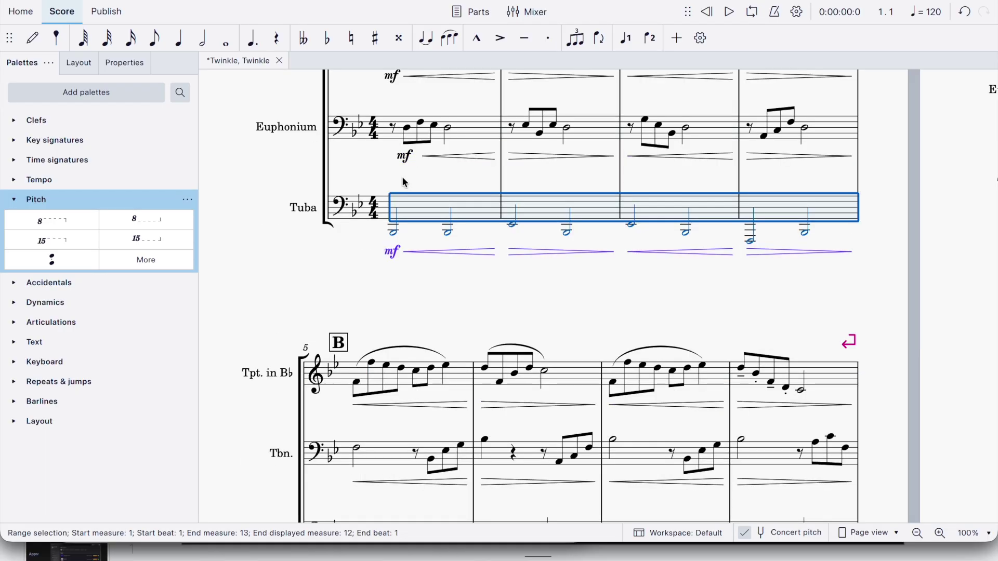
key("ctrl+z")
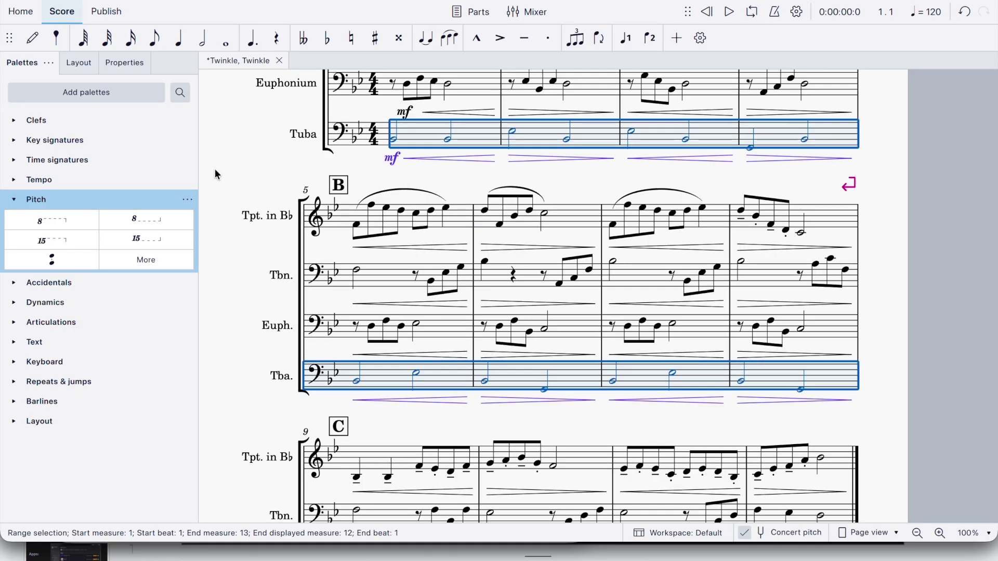
Try an 8vb ottava line across the whole tuba part with playback from its first note, and undo the line
left_click(149, 221)
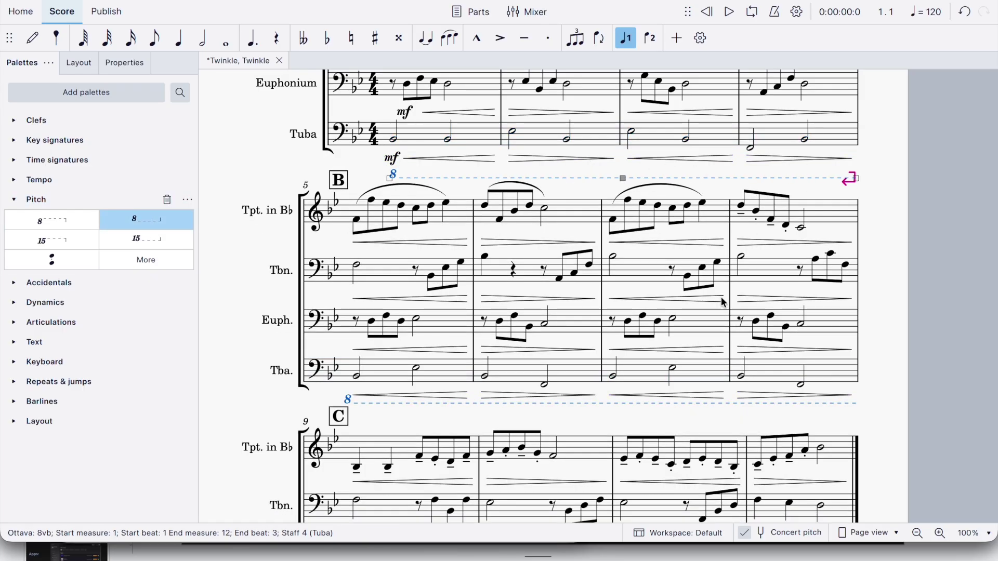
scroll(722, 300, "down", 5)
scroll(722, 299, "up", 5)
scroll(721, 298, "up", 3)
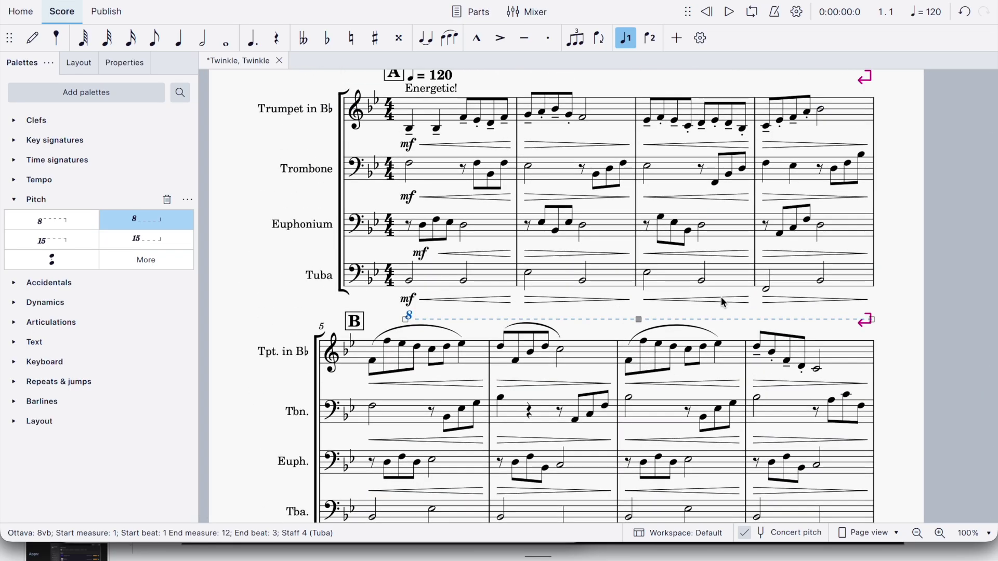
left_click(409, 282)
key("space")
key("space")
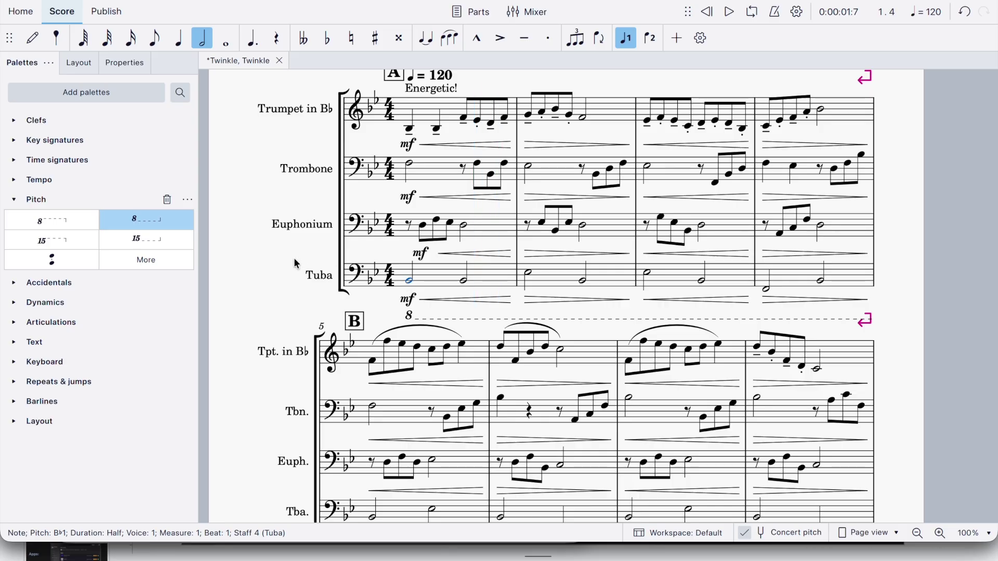
key("ctrl+z")
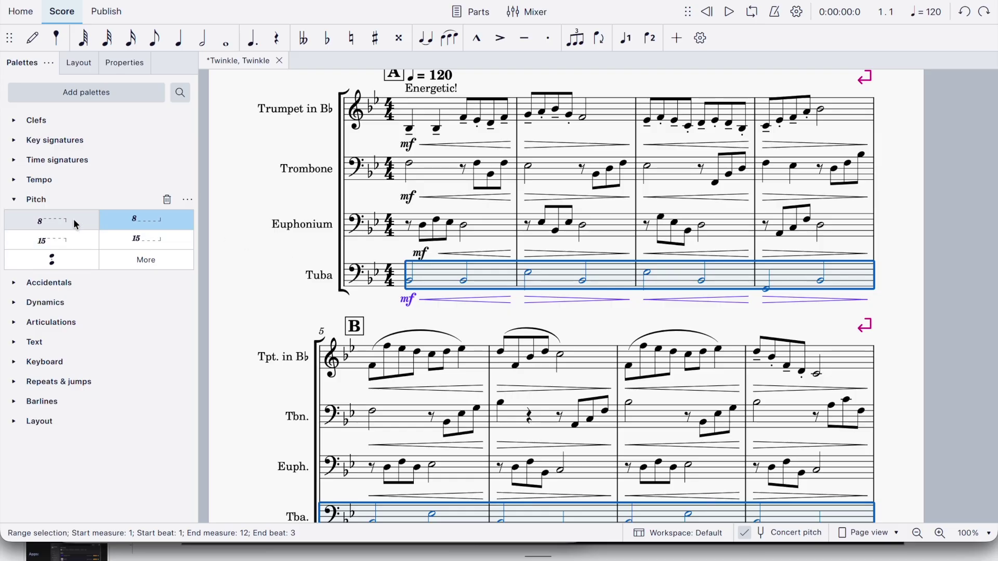
left_click(15, 200)
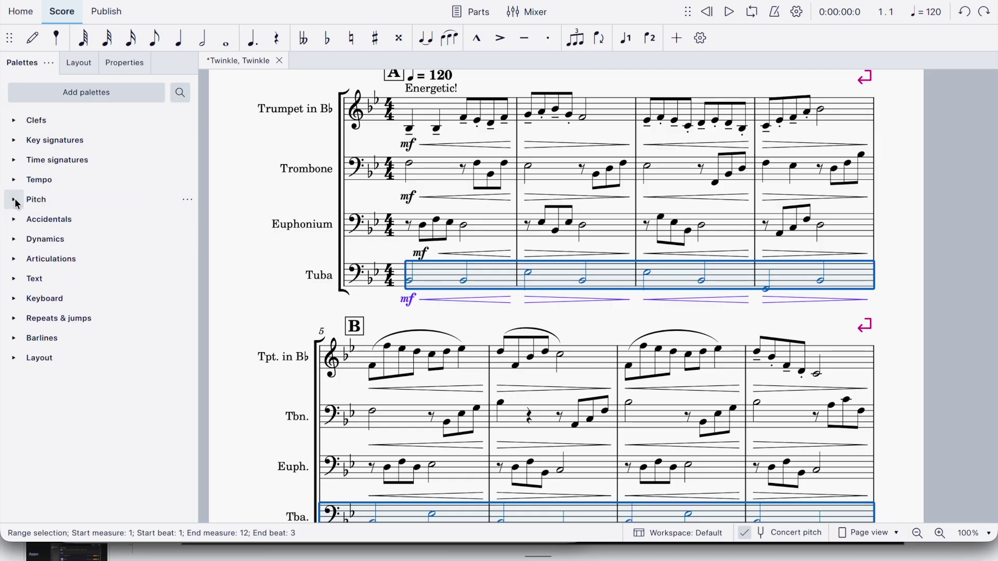
Try a sharp accidental on the trumpet's D eighth note at beat 4 of measure 1, and undo it
left_click(54, 221)
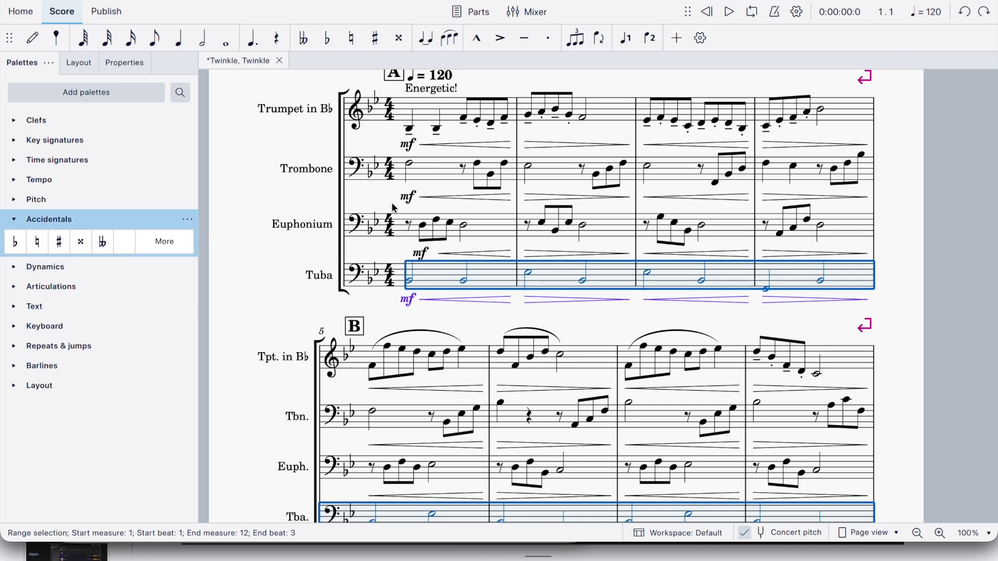
left_click(493, 126)
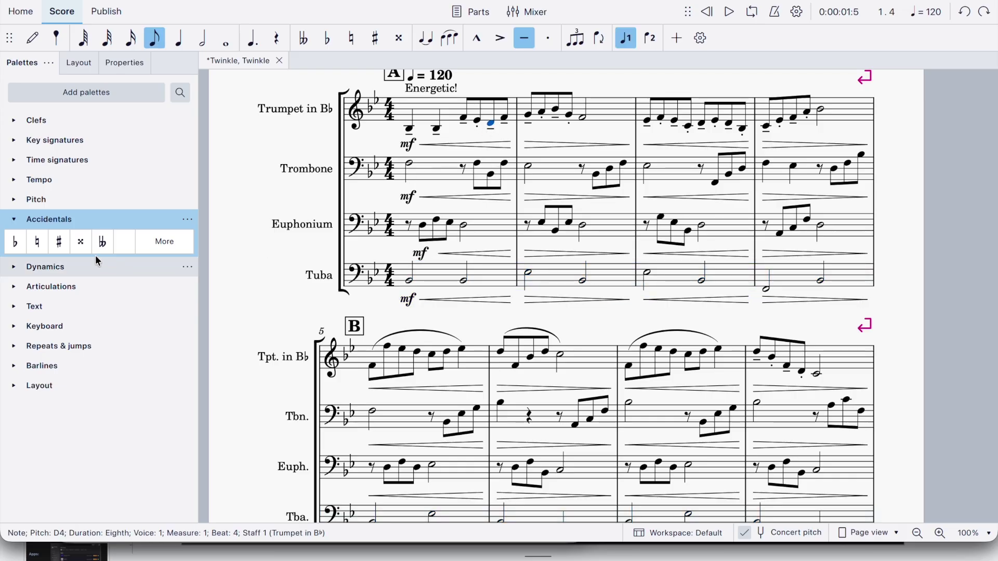
left_click(59, 242)
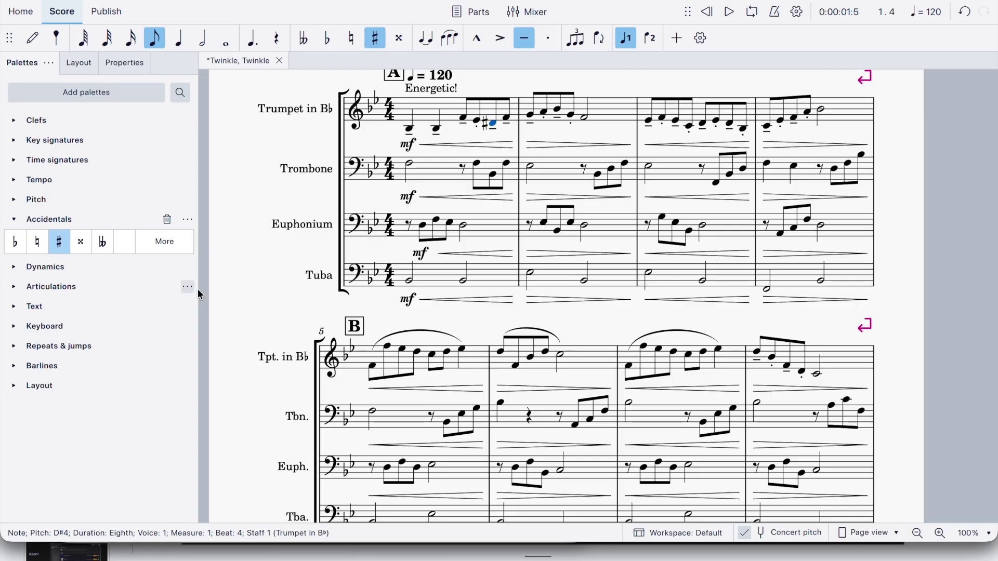
key("ctrl+z")
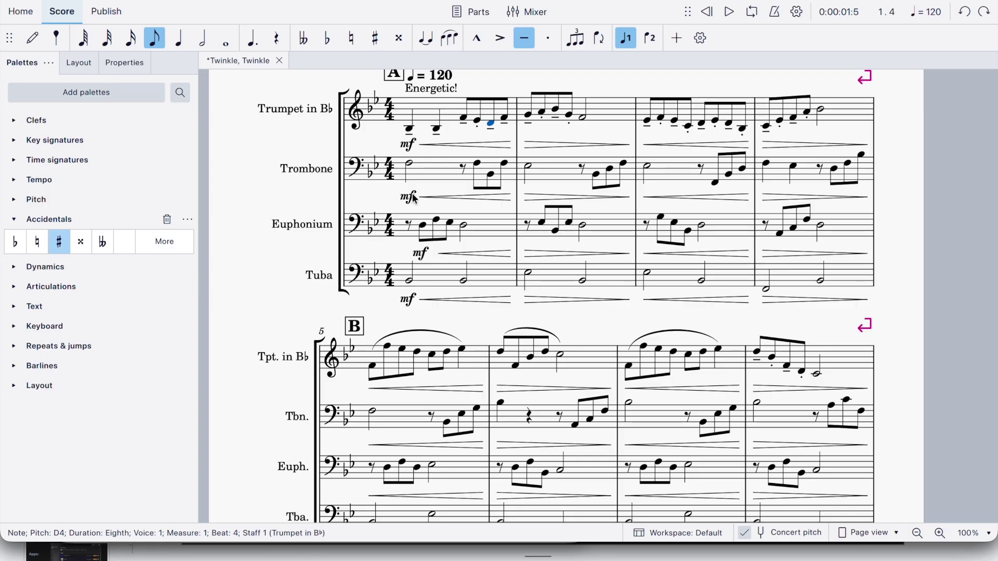
Raise the trumpet's F eighth note at beat 3 of measure 1 by semitones and lower it back to F
left_click(465, 120)
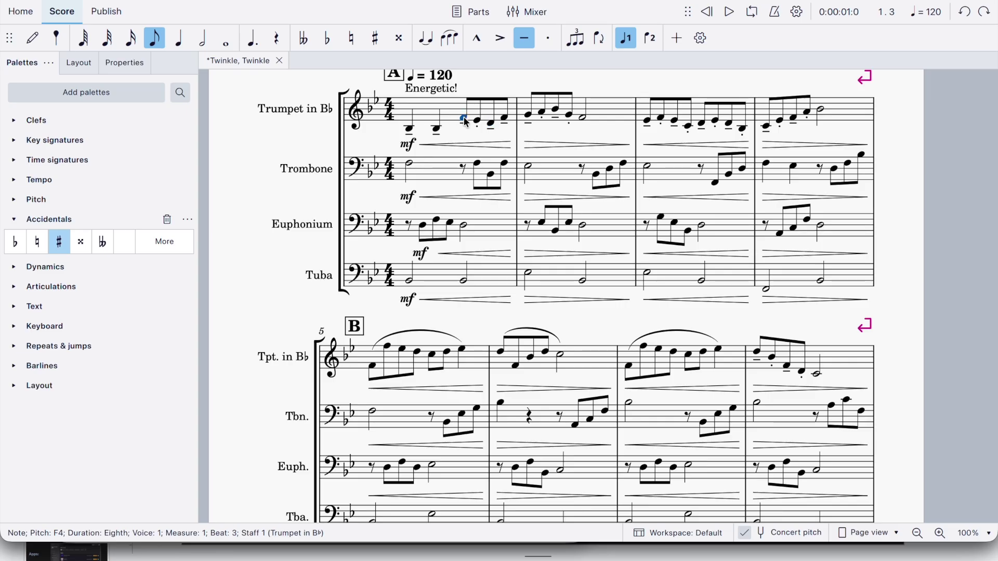
key("Up")
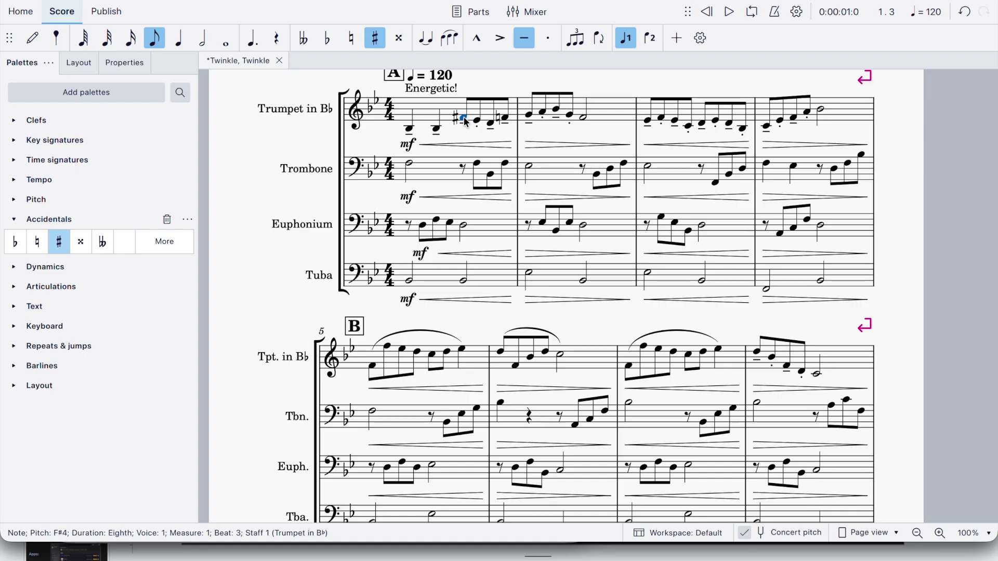
key("Up")
key("Down")
key("Down")
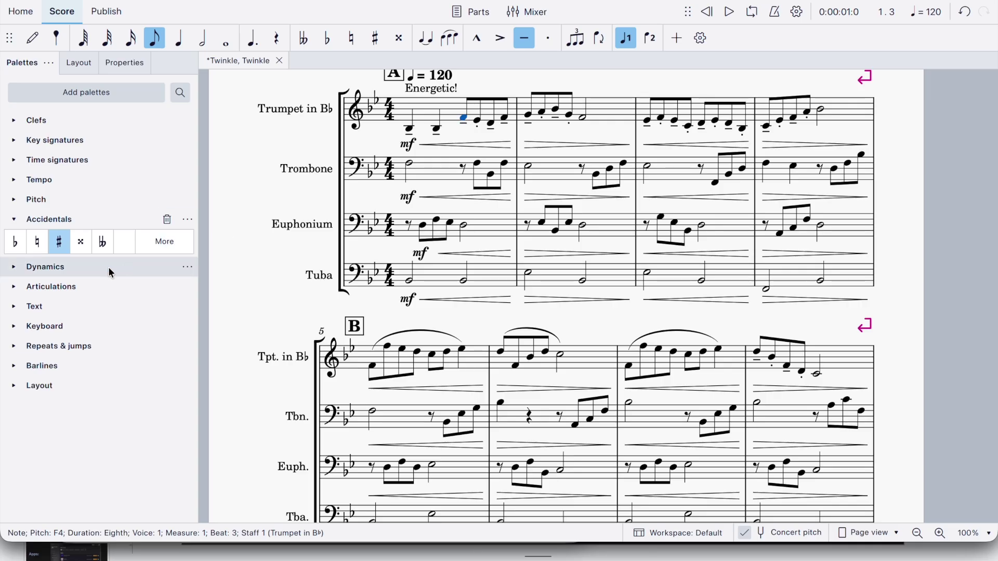
left_click(50, 269)
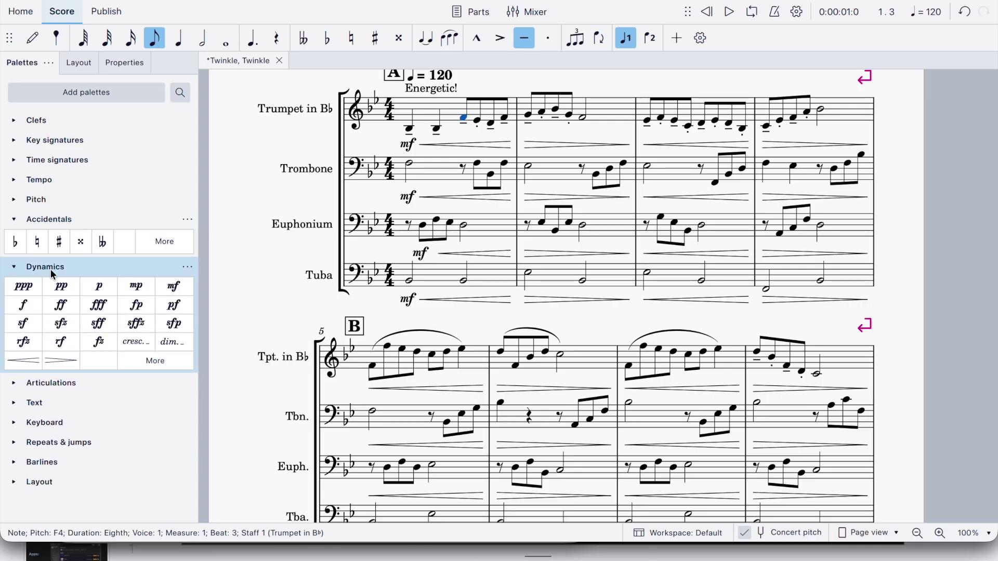
left_click(13, 267)
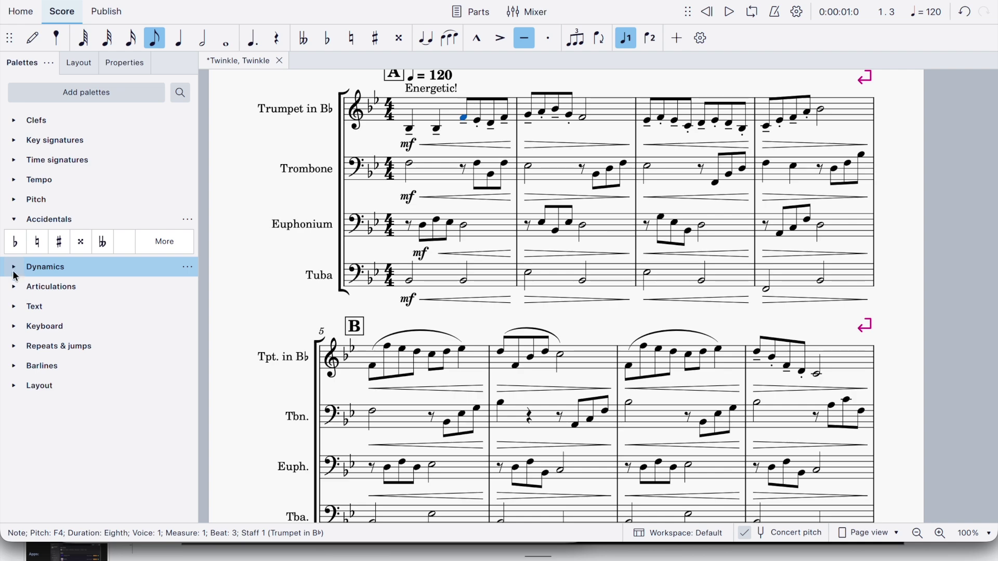
left_click(17, 292)
left_click(16, 291)
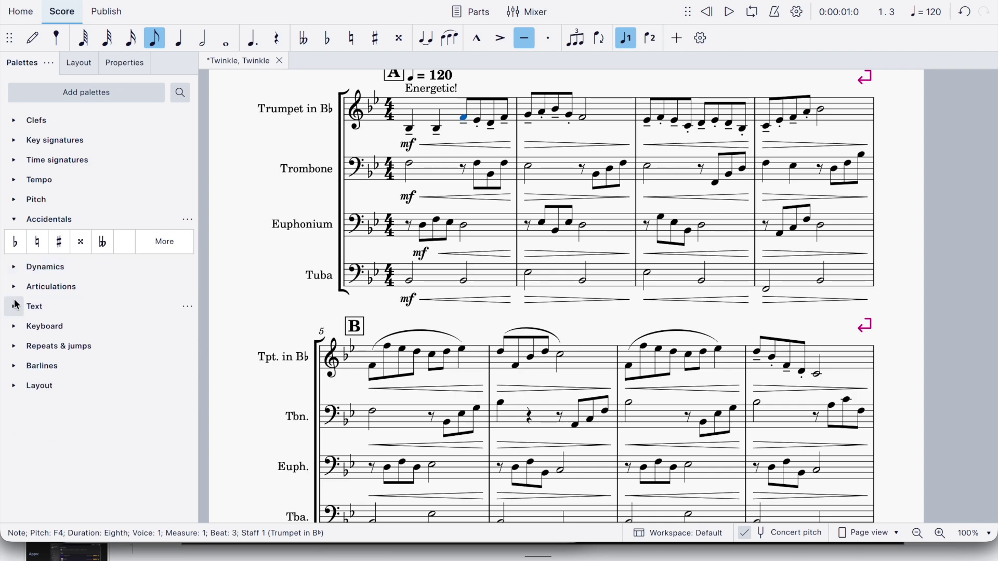
left_click(16, 309)
left_click(15, 307)
left_click(16, 327)
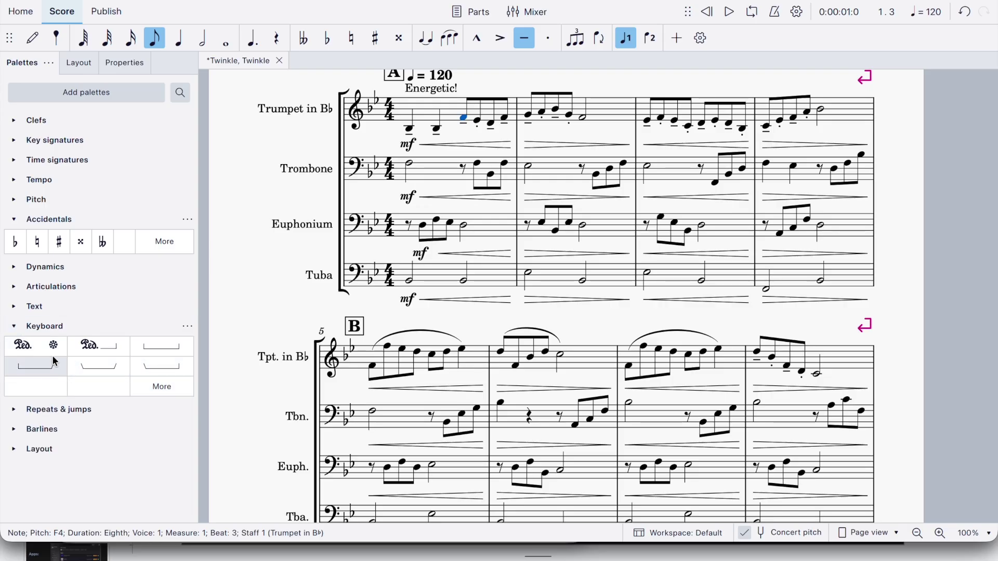
left_click(14, 328)
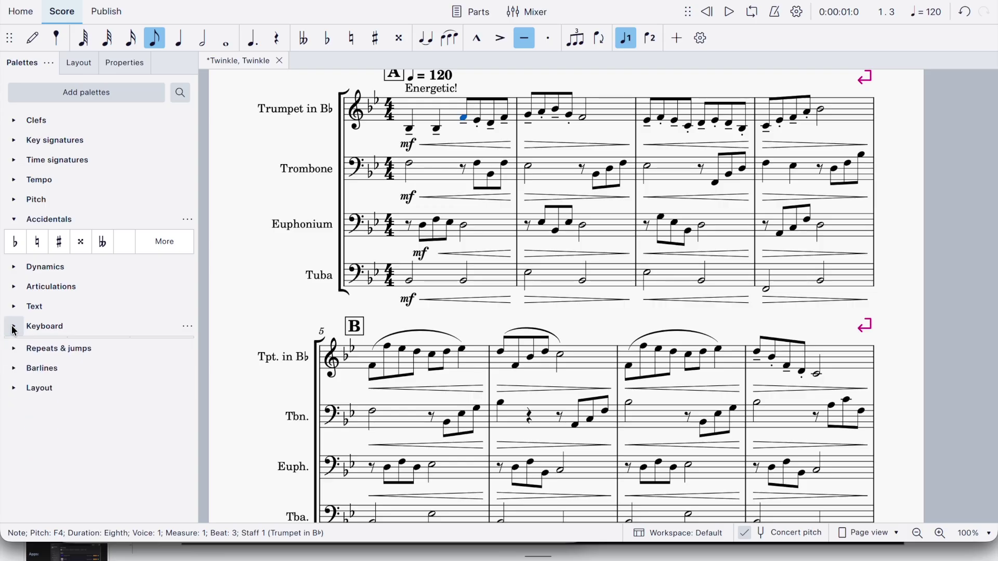
Add a start repeat barline at measure 1, at the beginning of the score
left_click(14, 346)
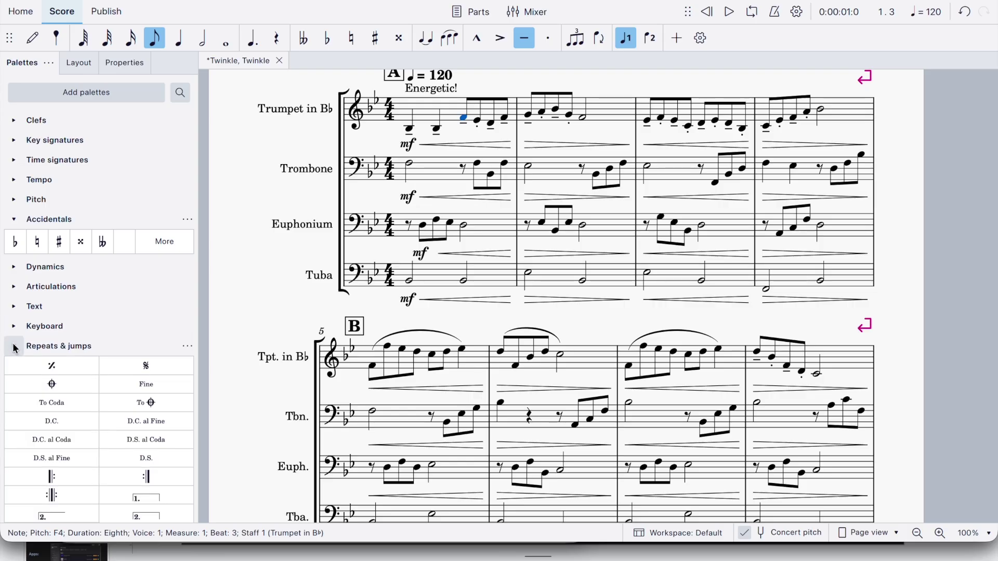
scroll(119, 359, "down", 1)
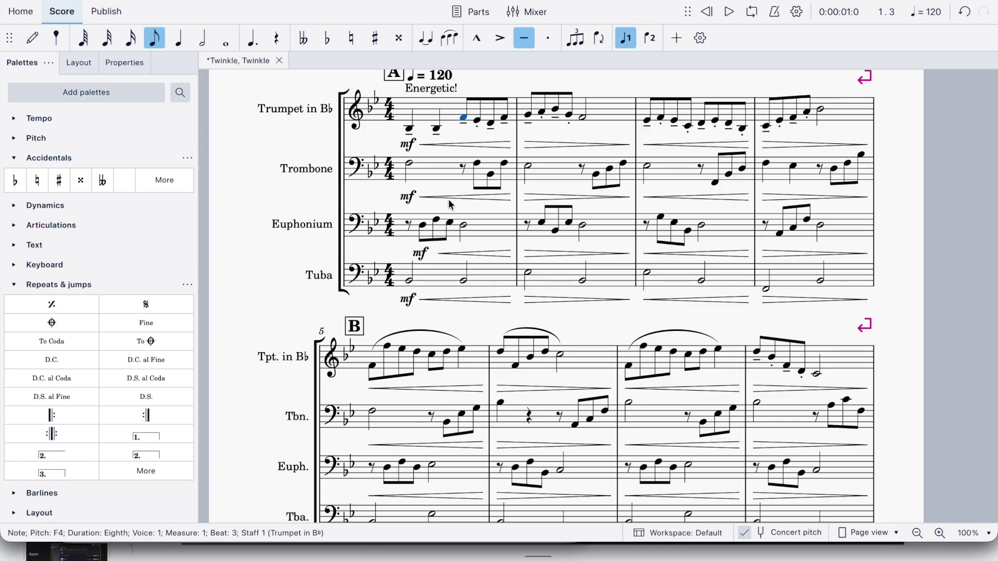
scroll(449, 202, "up", 2)
scroll(449, 202, "up", 1)
left_click(407, 161)
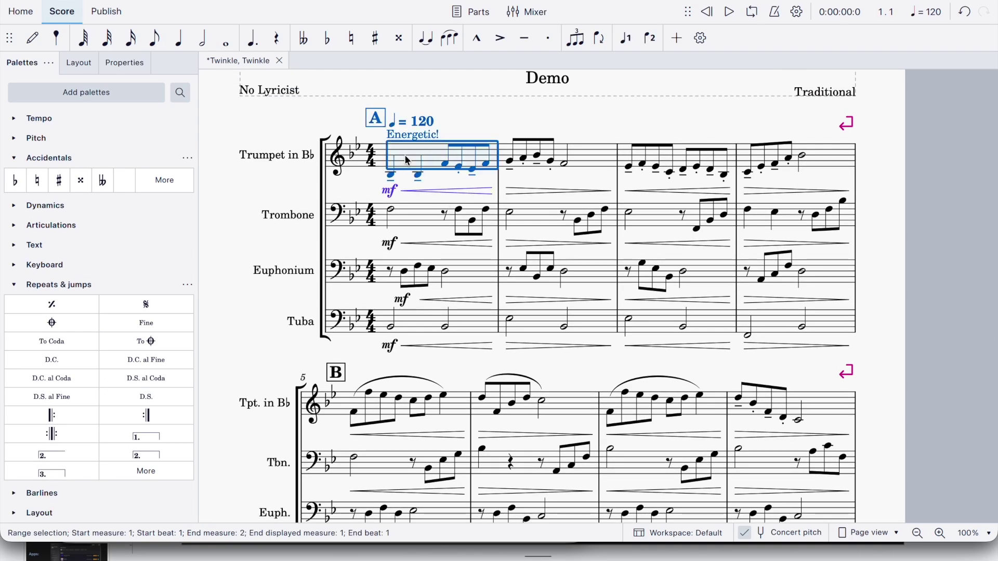
scroll(424, 288, "down", 8)
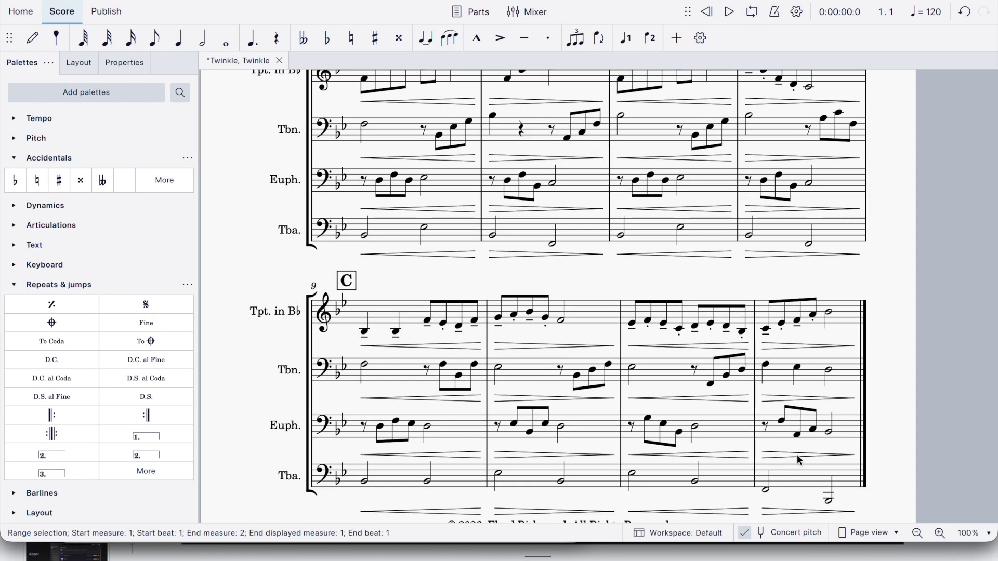
scroll(794, 393, "up", 8)
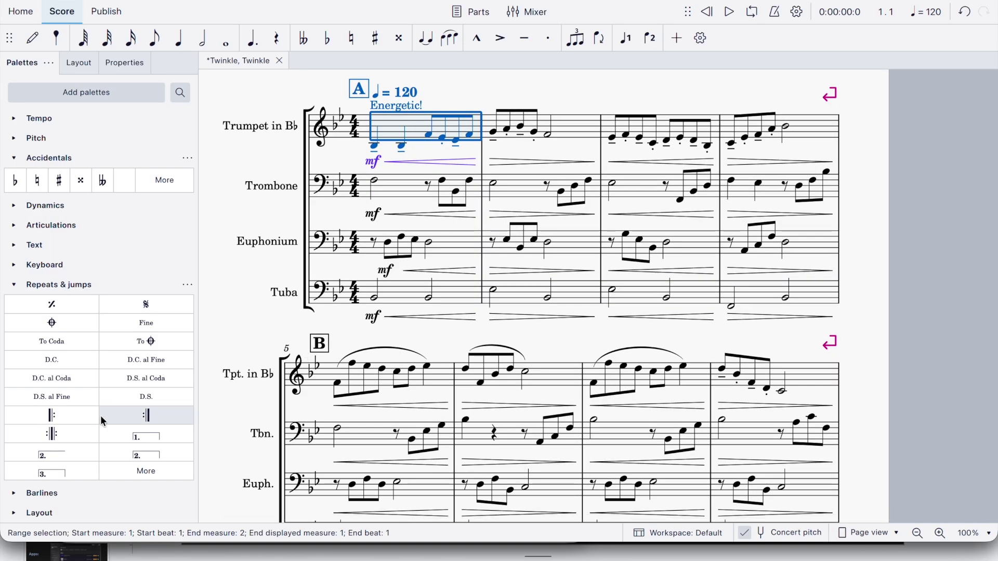
left_click(52, 415)
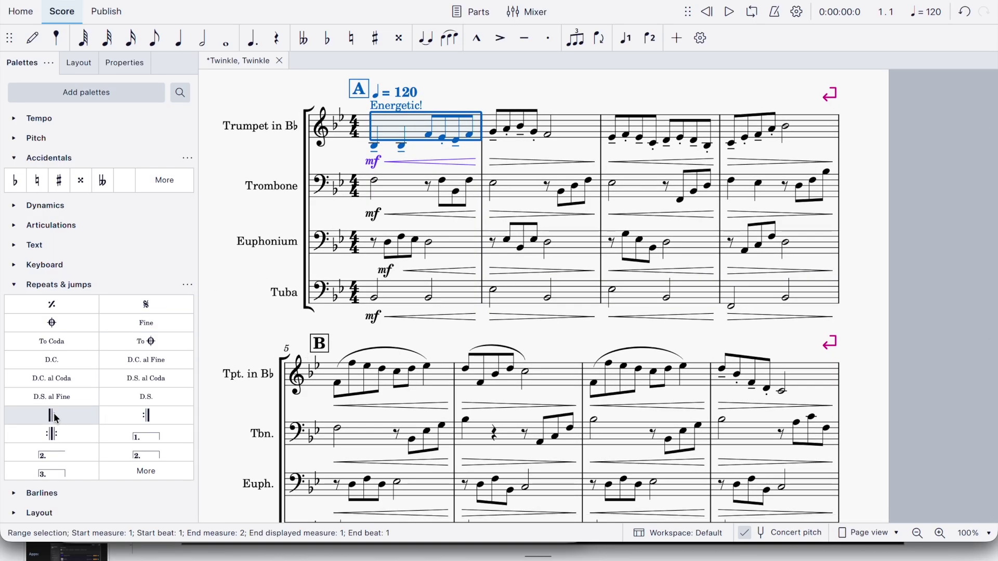
Add an end repeat barline at measure 12, the last measure of the score
scroll(470, 265, "down", 15)
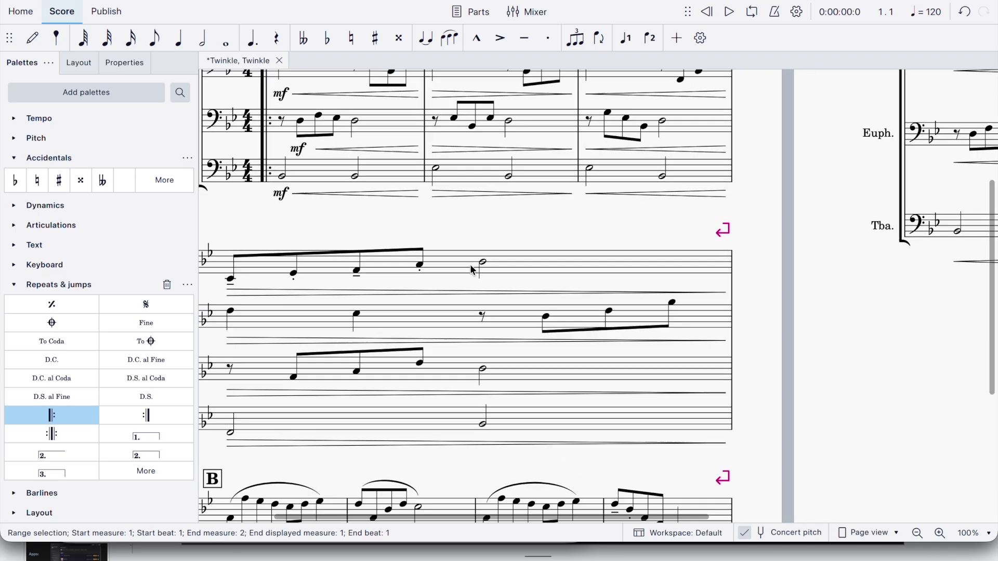
scroll(469, 264, "up", 5)
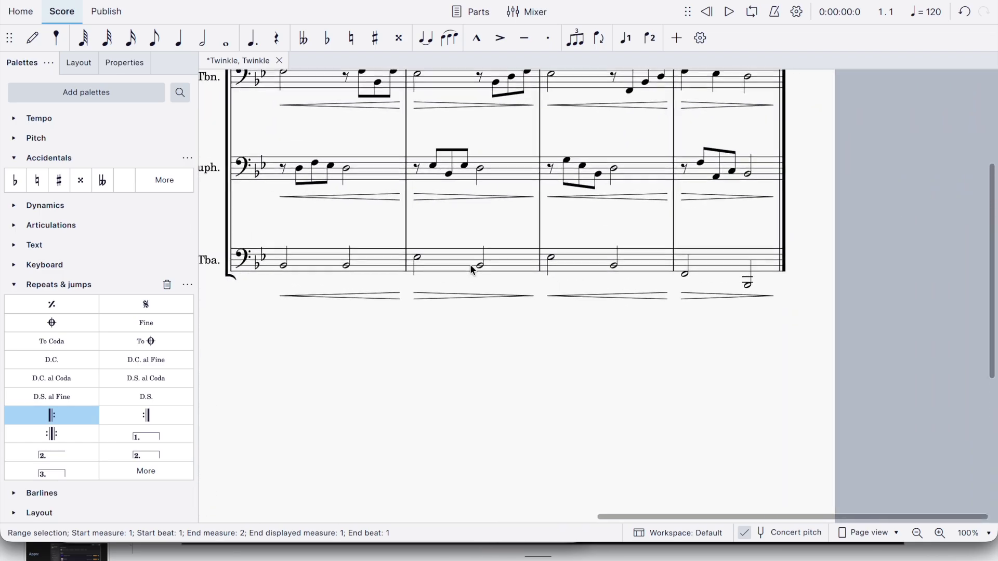
left_click(737, 136)
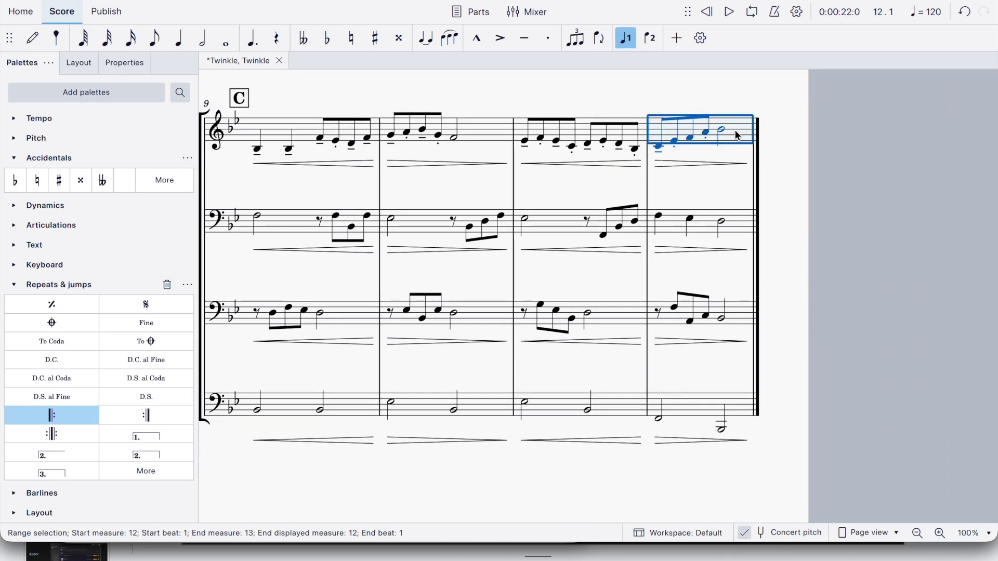
left_click(143, 418)
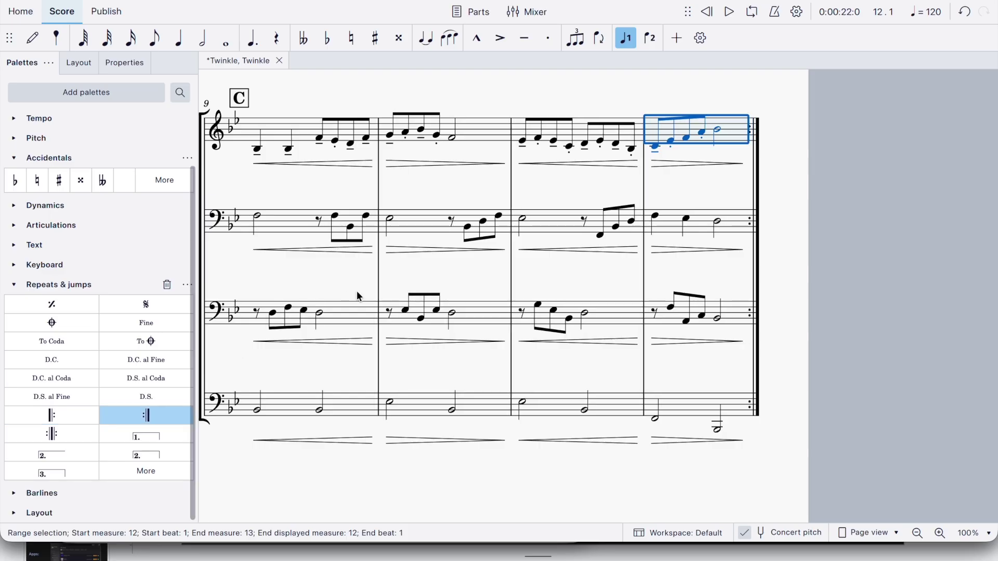
Reduce the score's staff space to 0.065 in through the page settings
scroll(356, 291, "left", 10)
scroll(357, 296, "down", 10)
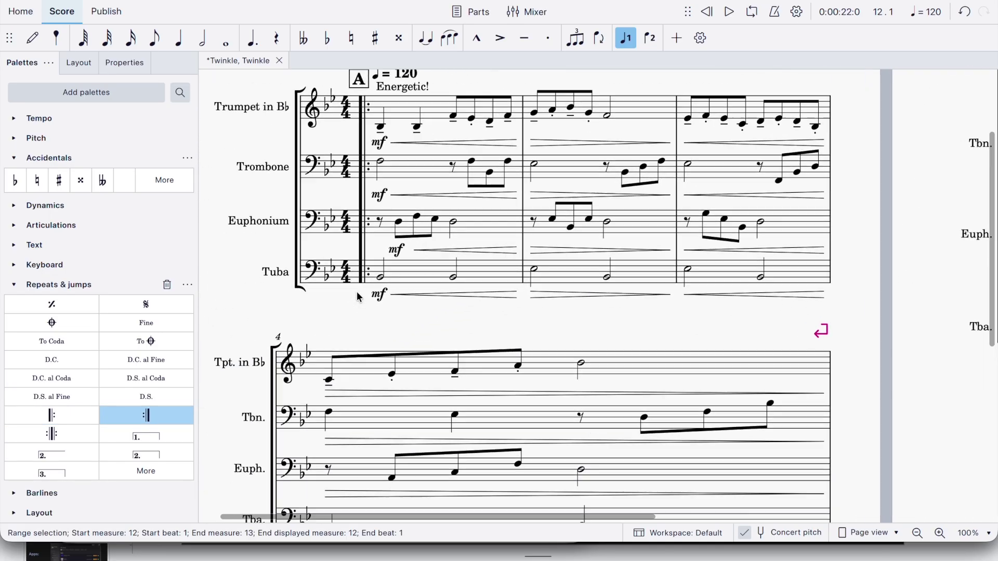
scroll(356, 291, "up", 10)
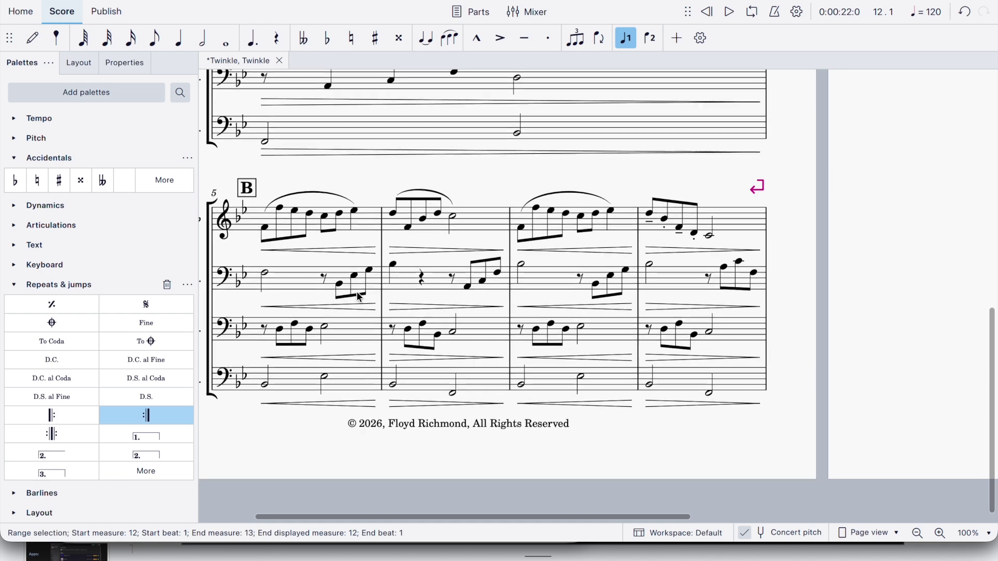
left_click(254, 1)
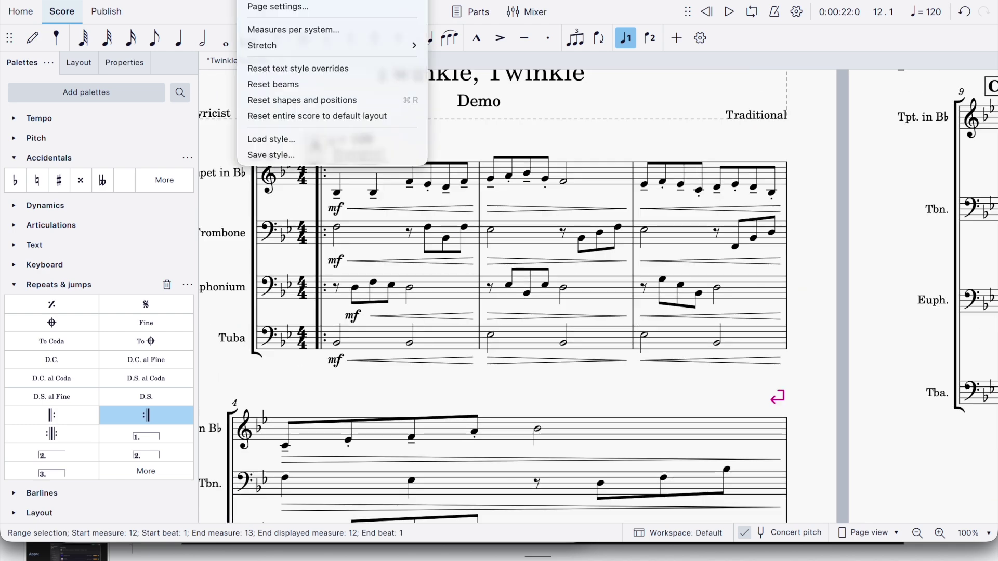
left_click(260, 7)
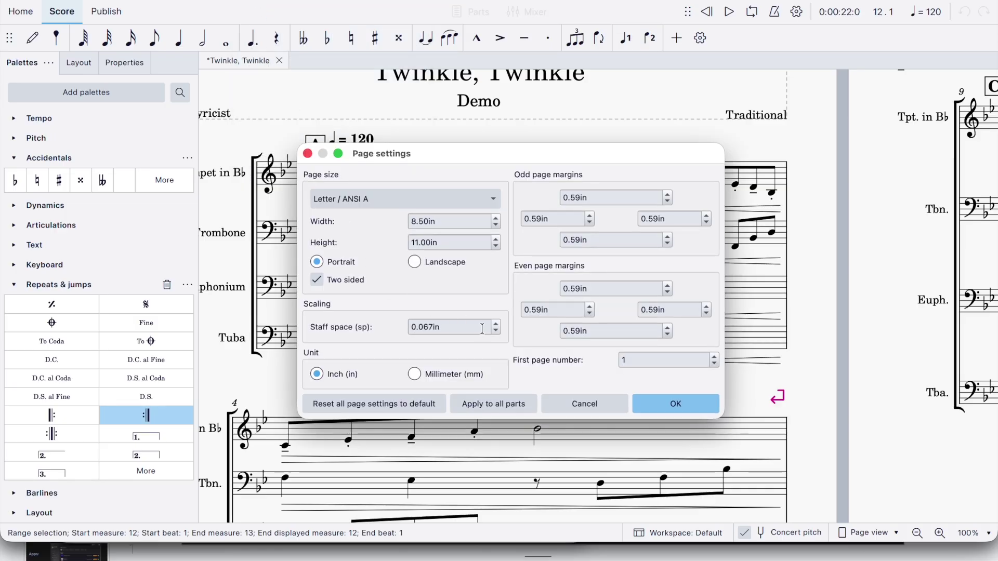
double_click(496, 331)
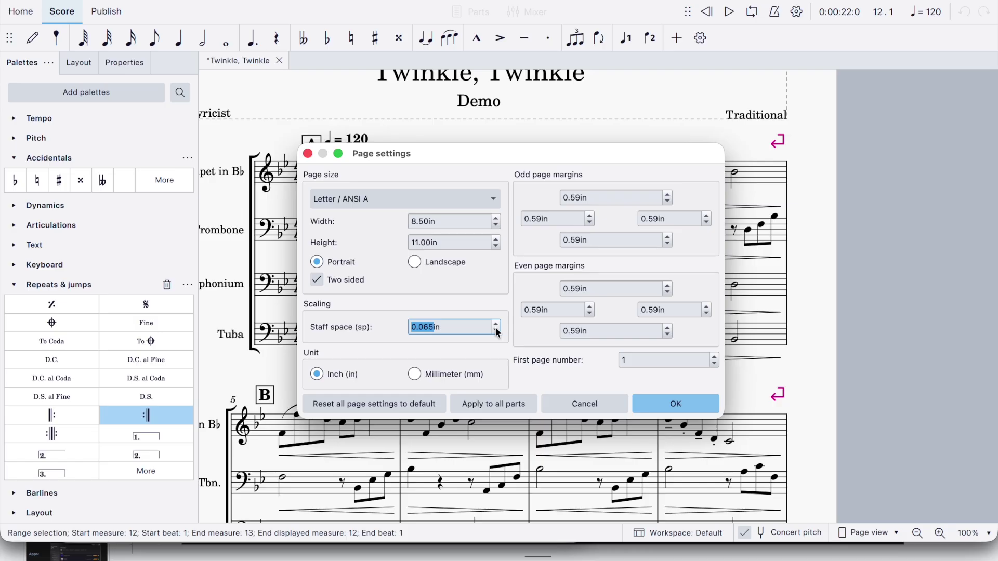
left_click(686, 403)
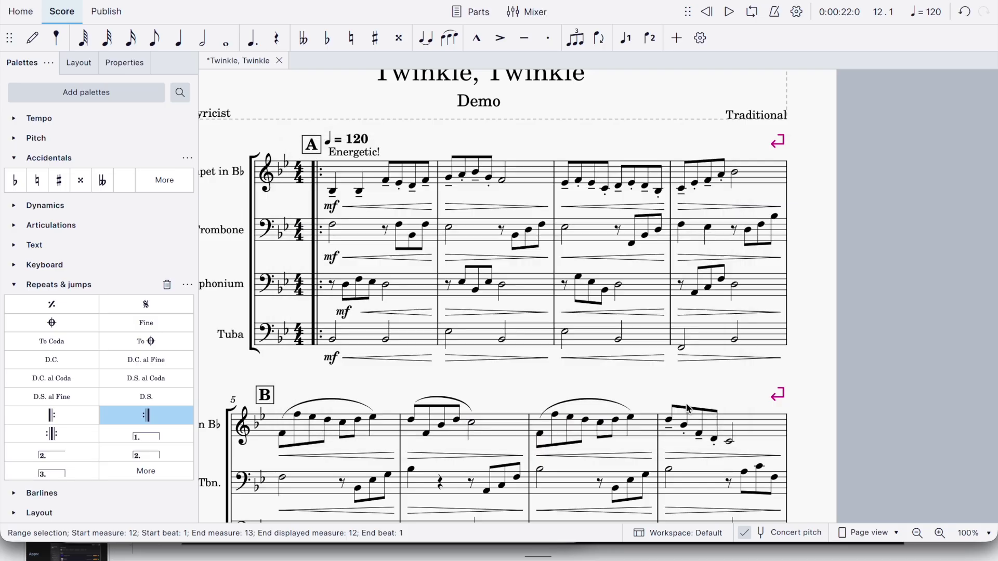
Check the page layout of all three systems, from the repeat start to the final measure and copyright line
scroll(775, 347, "down", 10)
scroll(775, 352, "up", 5)
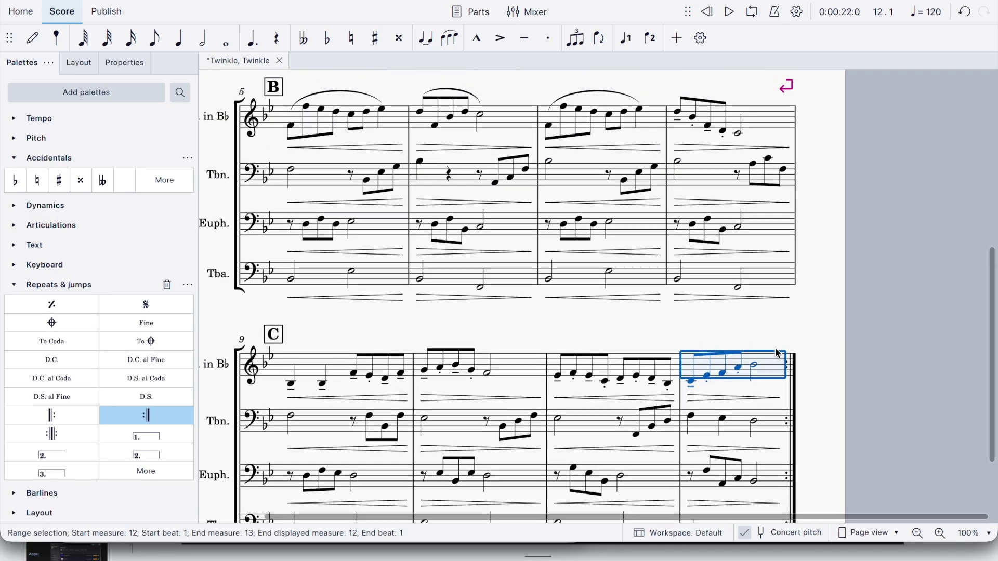
scroll(777, 354, "up", 5)
left_click(676, 405)
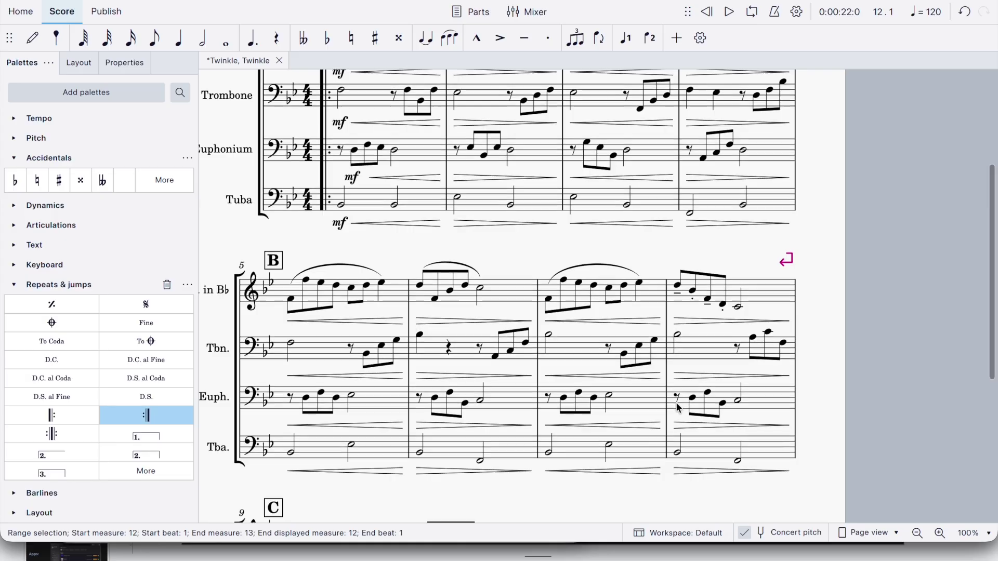
scroll(678, 408, "down", 5)
scroll(678, 408, "down", 2)
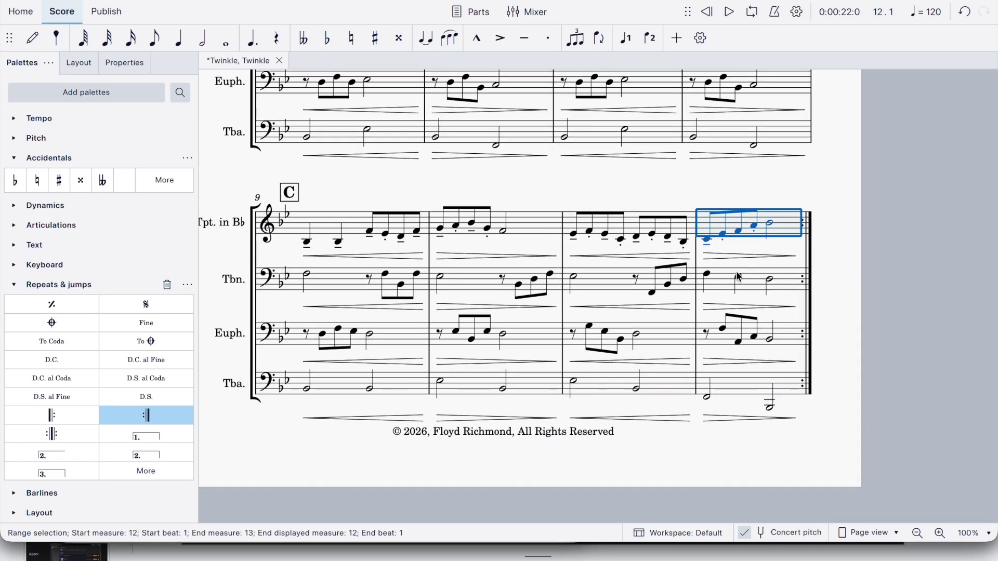
scroll(648, 354, "down", 2)
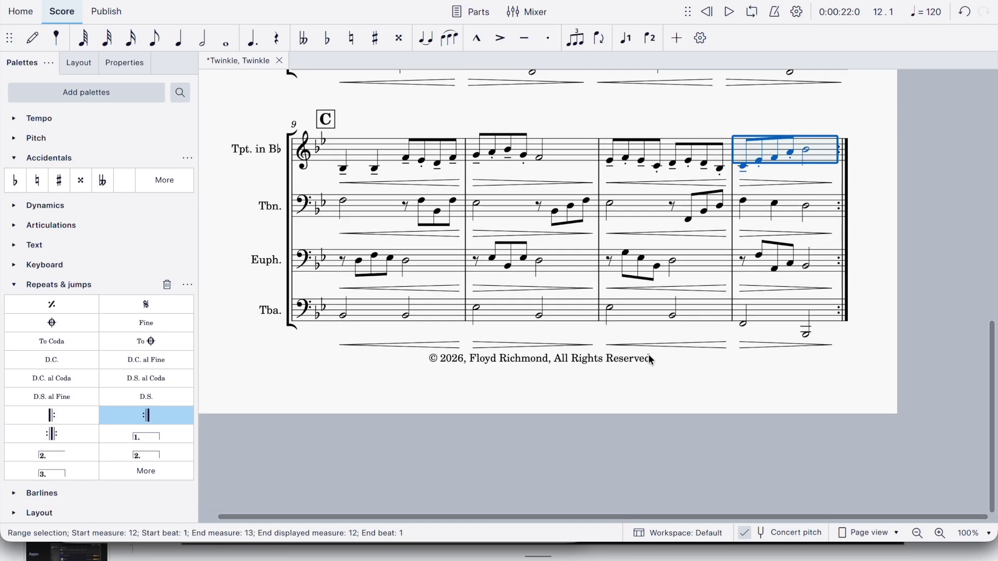
scroll(648, 354, "up", 1)
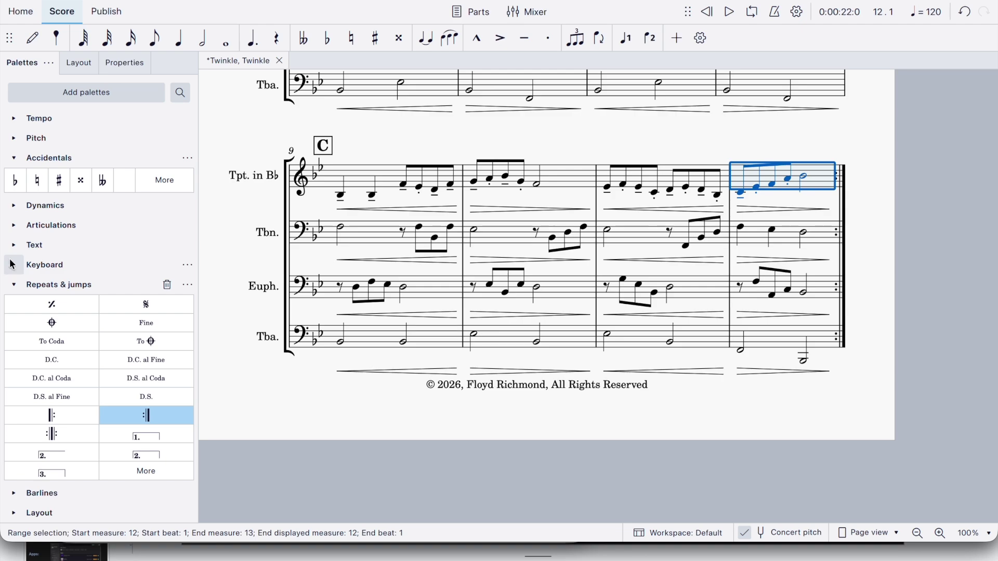
Change the barline at the end of measure 4, before rehearsal mark B, to a double barline
left_click(14, 286)
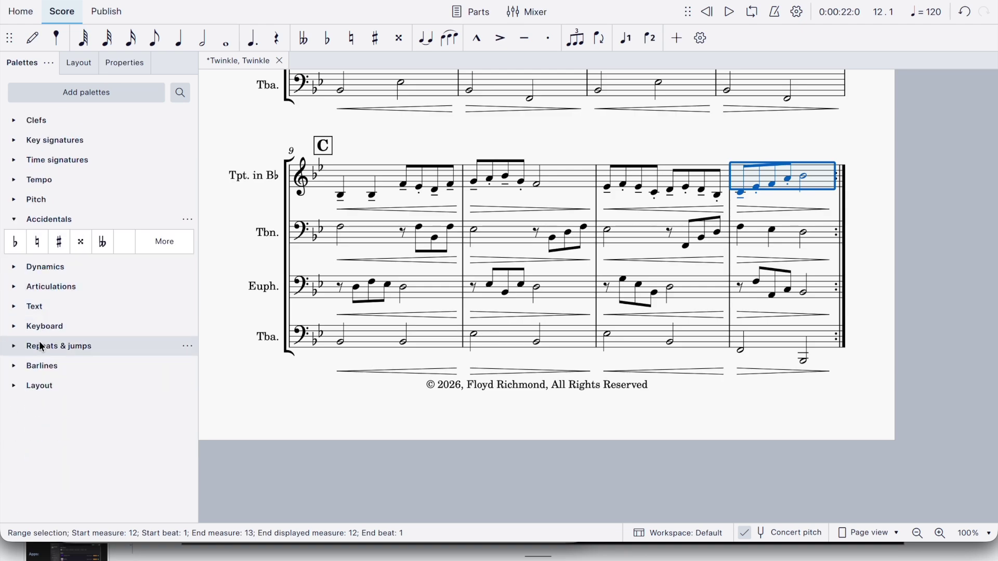
left_click(41, 369)
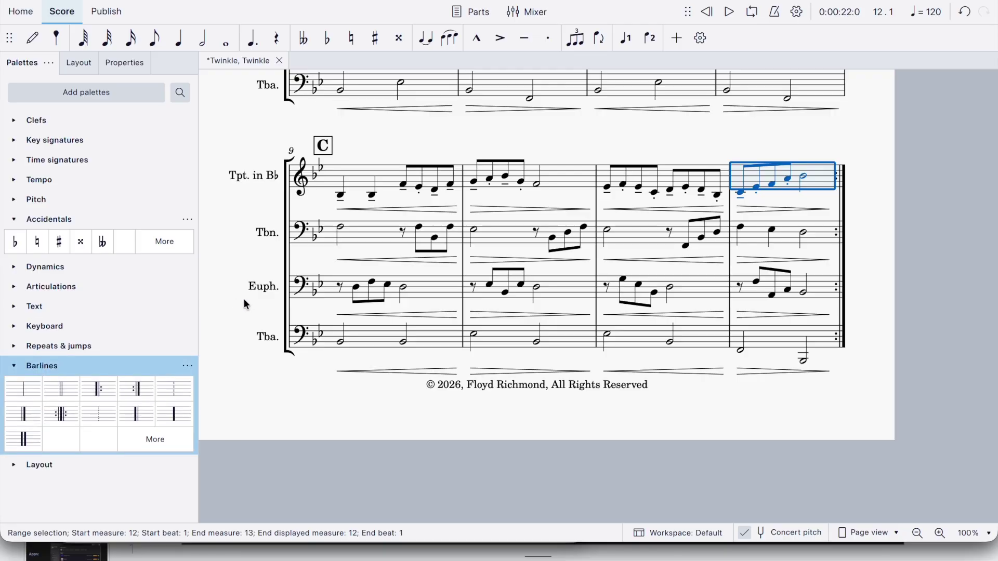
scroll(484, 217, "up", 15)
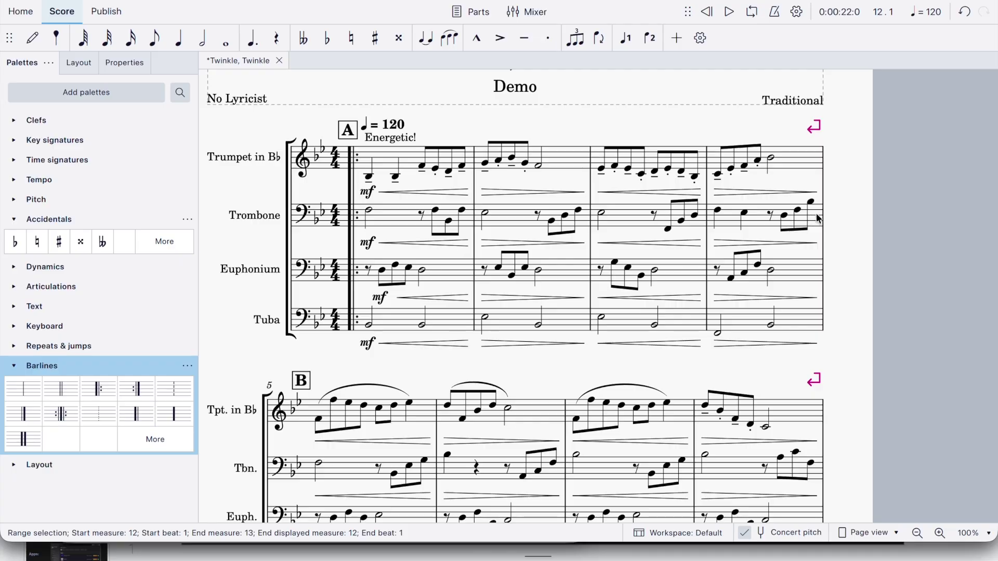
left_click(823, 222)
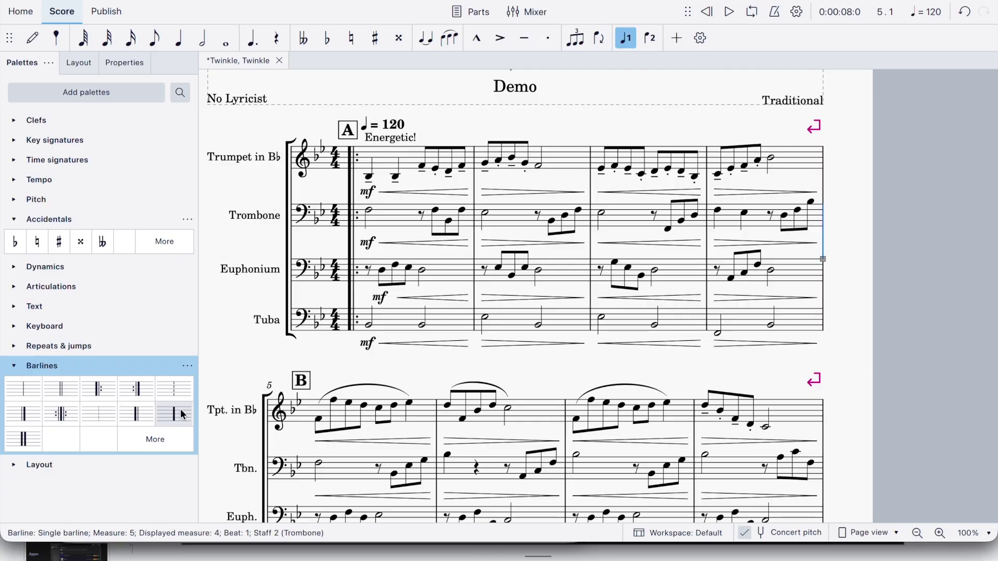
left_click(61, 391)
Change the barline at the end of measure 8, before rehearsal mark C, to a double barline
scroll(576, 379, "down", 2)
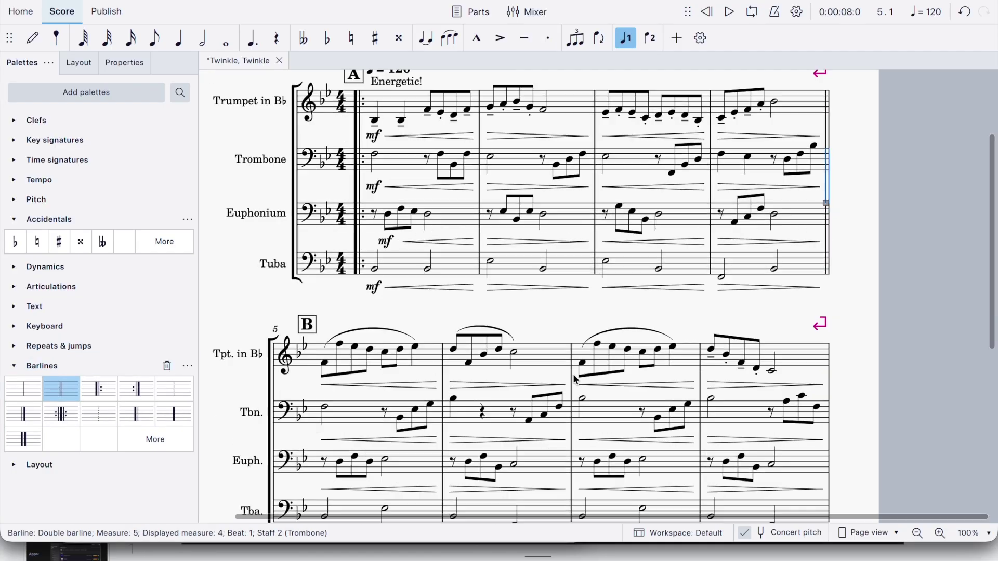
scroll(576, 379, "down", 4)
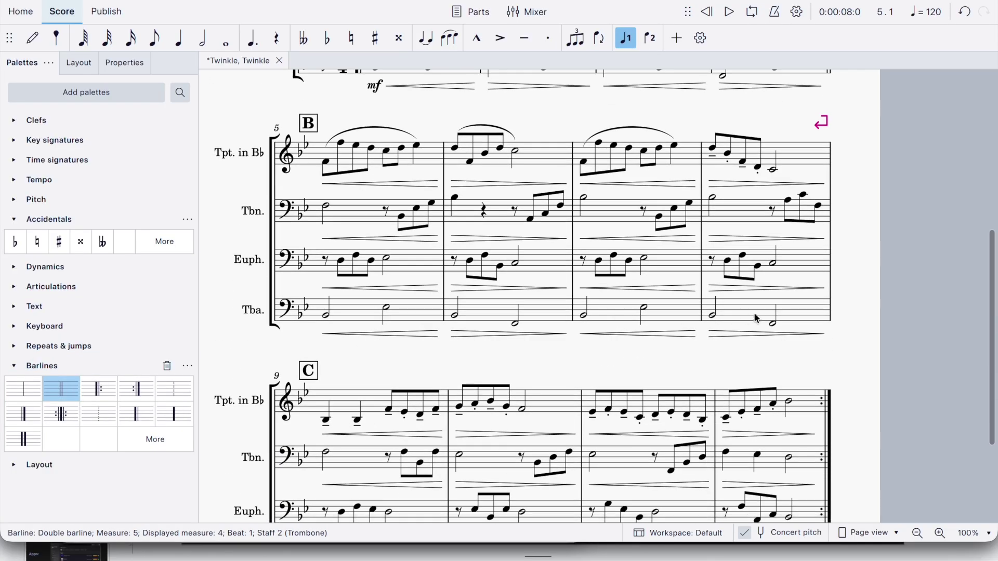
key("Escape")
left_click(830, 275)
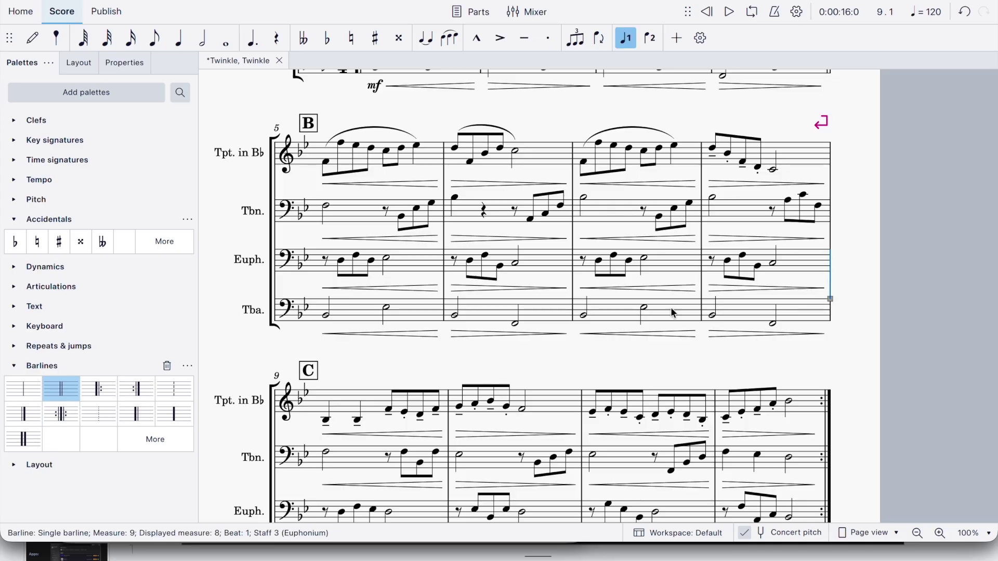
left_click(62, 392)
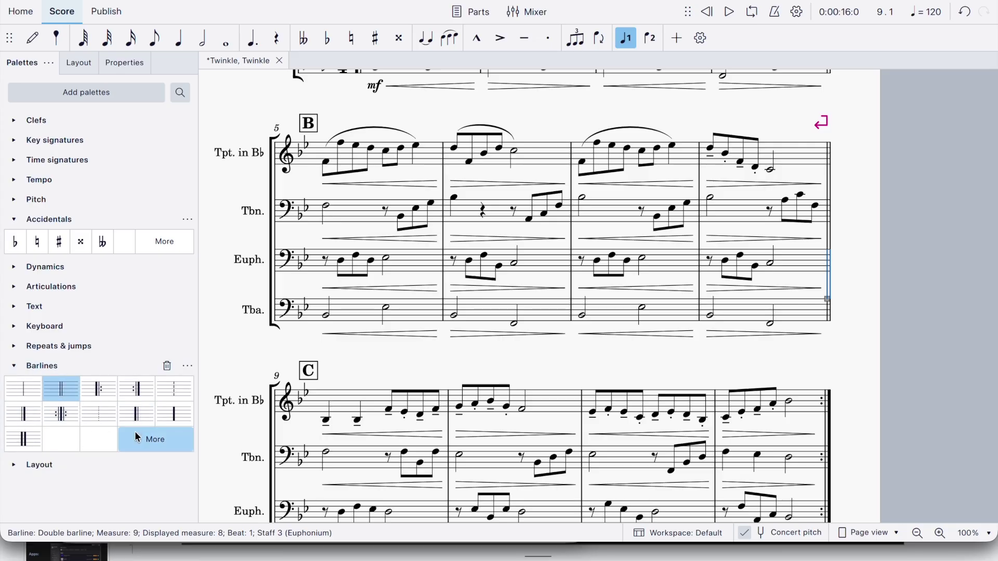
Open the Layout palette in place of the barlines and examine the system breaks after measures 4 and 8
left_click(14, 367)
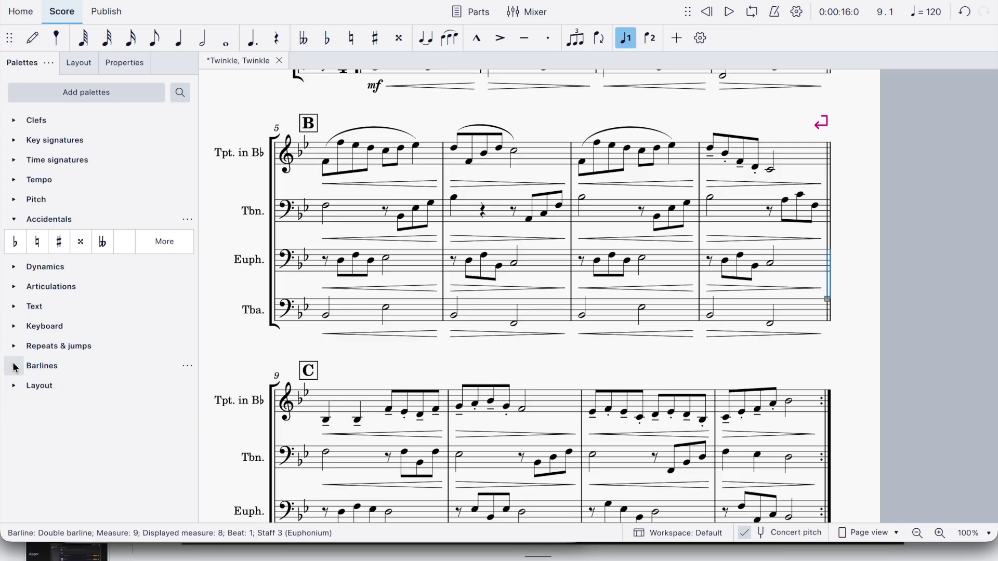
left_click(15, 388)
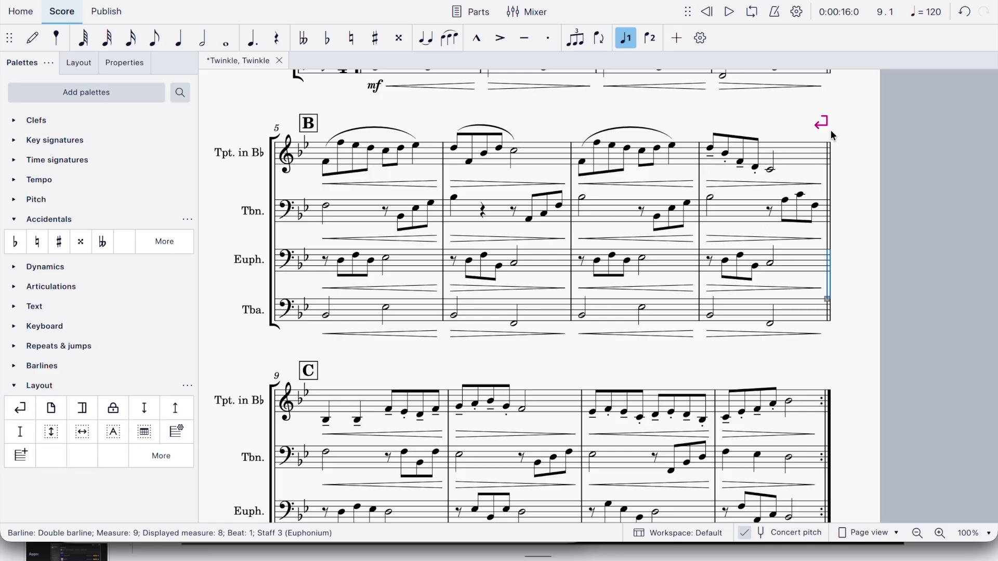
scroll(824, 130, "up", 5)
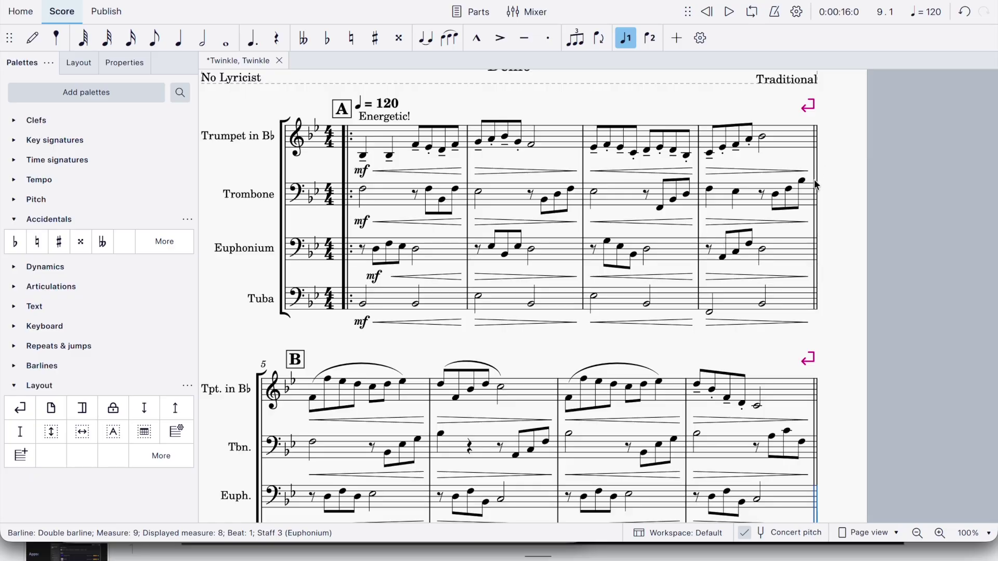
scroll(815, 182, "down", 2)
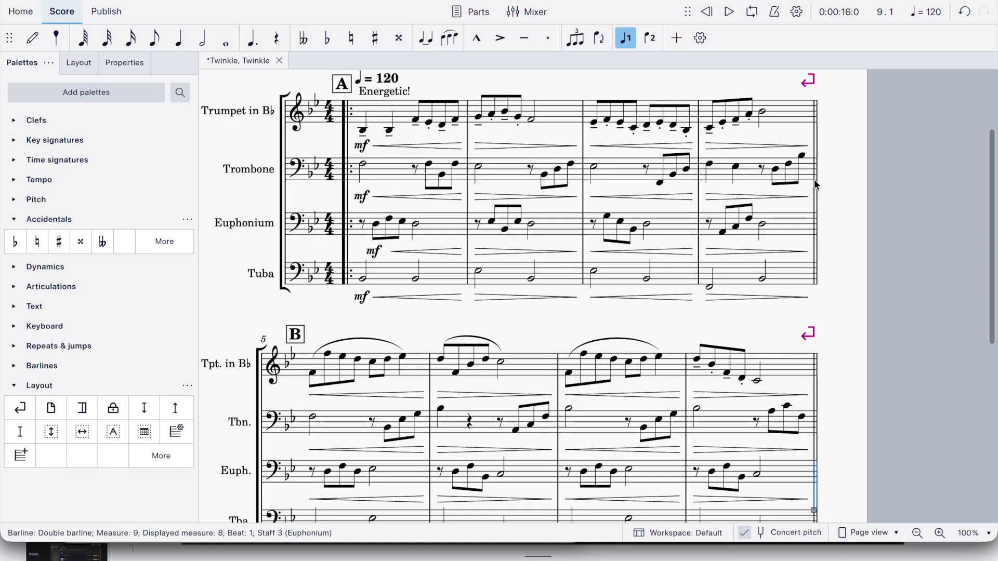
Try a page break at the double barline ending measure 8, before rehearsal mark C, and undo it
scroll(810, 291, "down", 10)
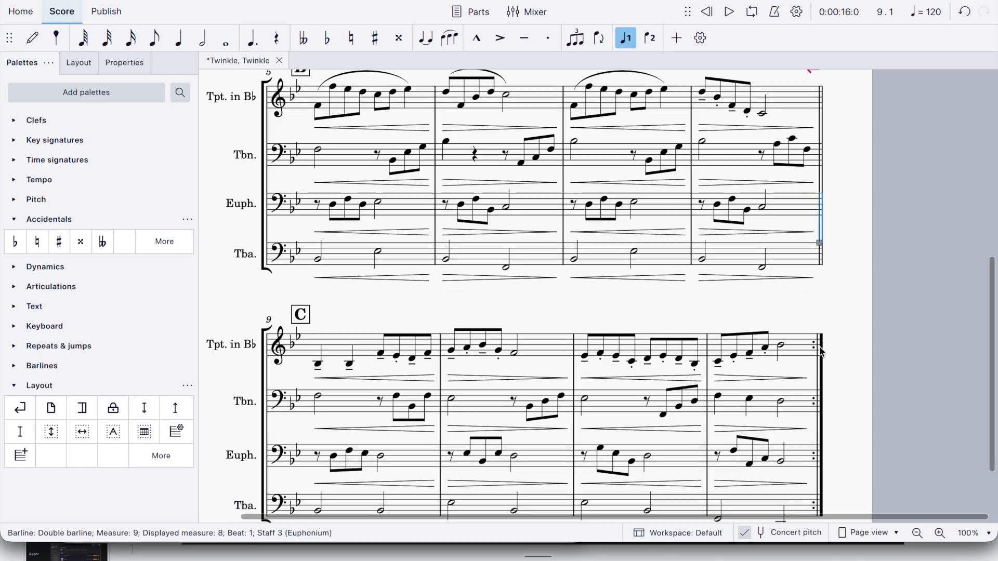
key("ctrl+z")
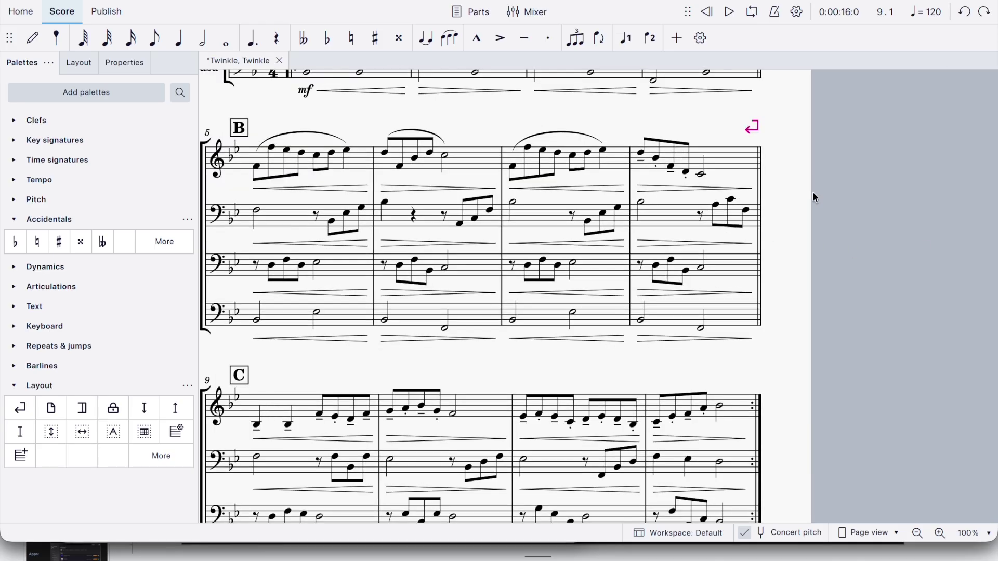
scroll(813, 196, "up", 3)
left_click(750, 223)
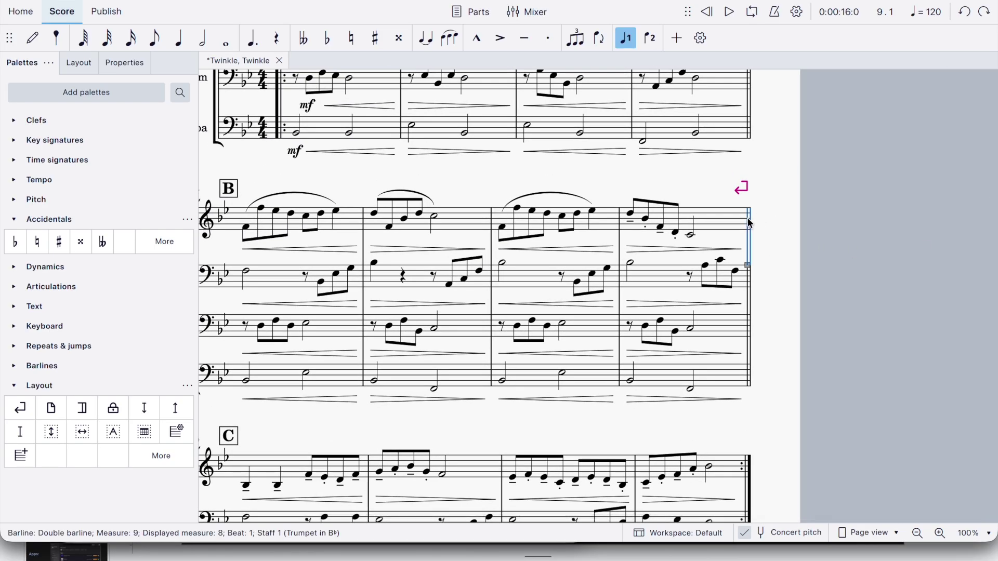
left_click(55, 407)
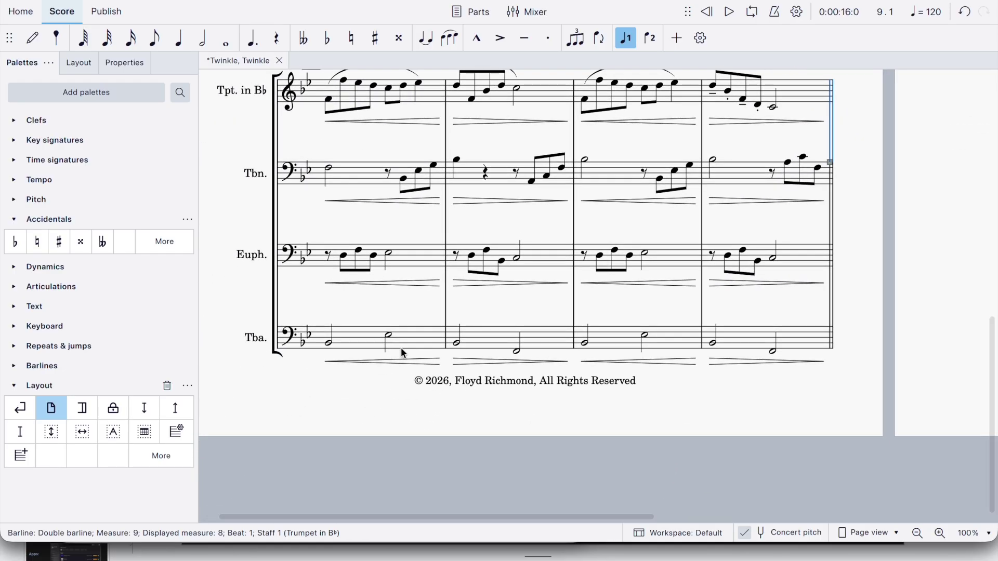
key("ctrl+z")
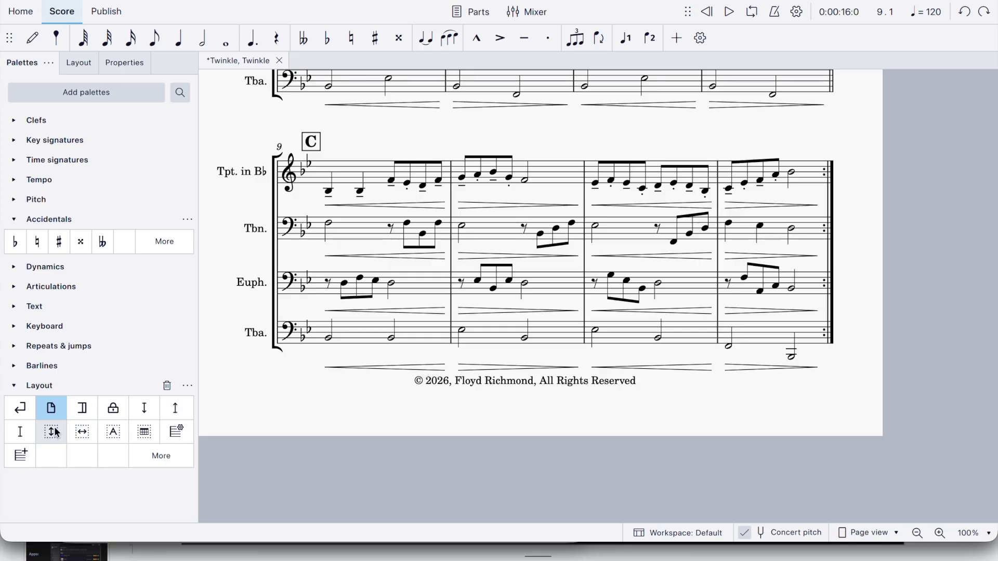
Collapse the Layout palette and return to the first two systems of the score
left_click(14, 386)
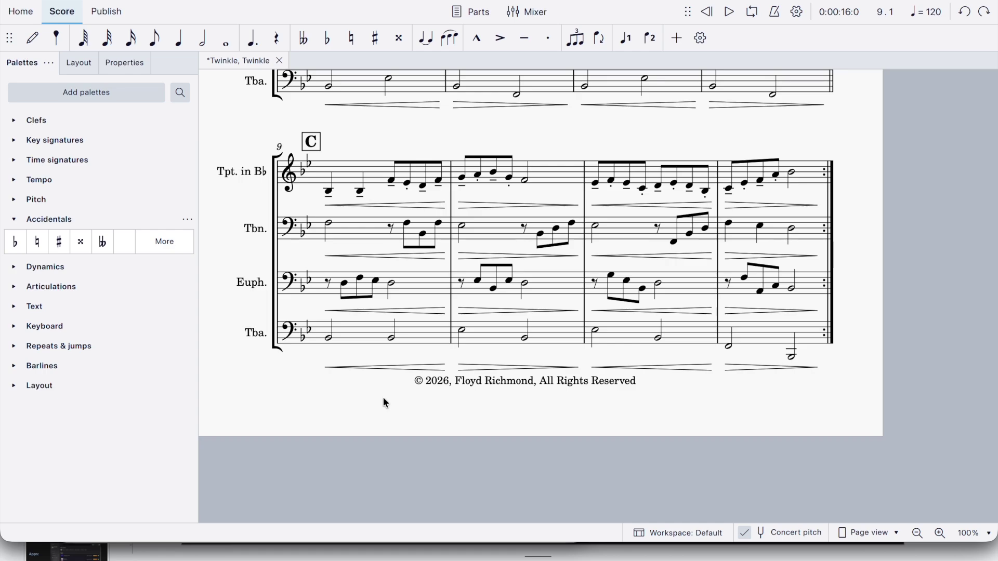
scroll(390, 426, "up", 6)
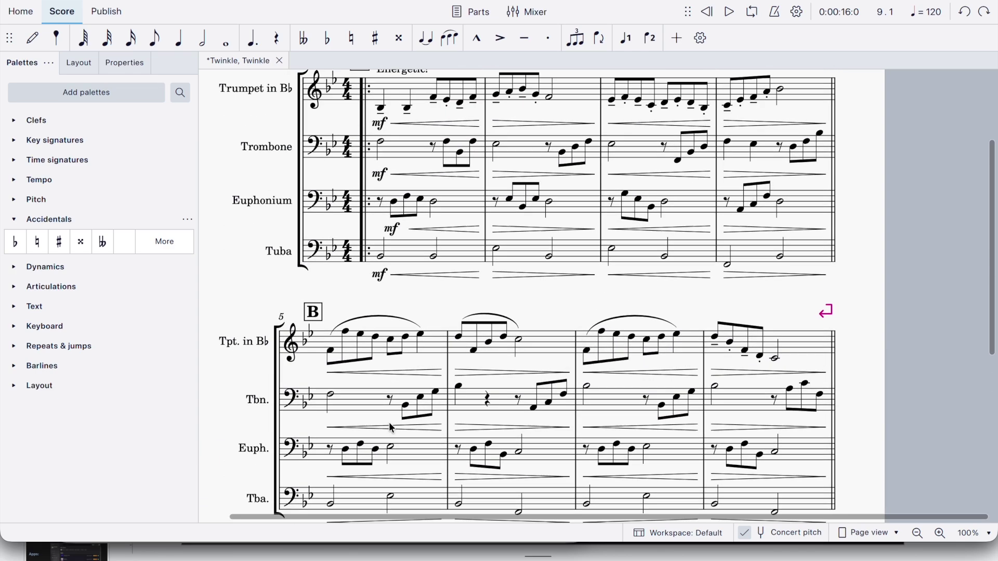